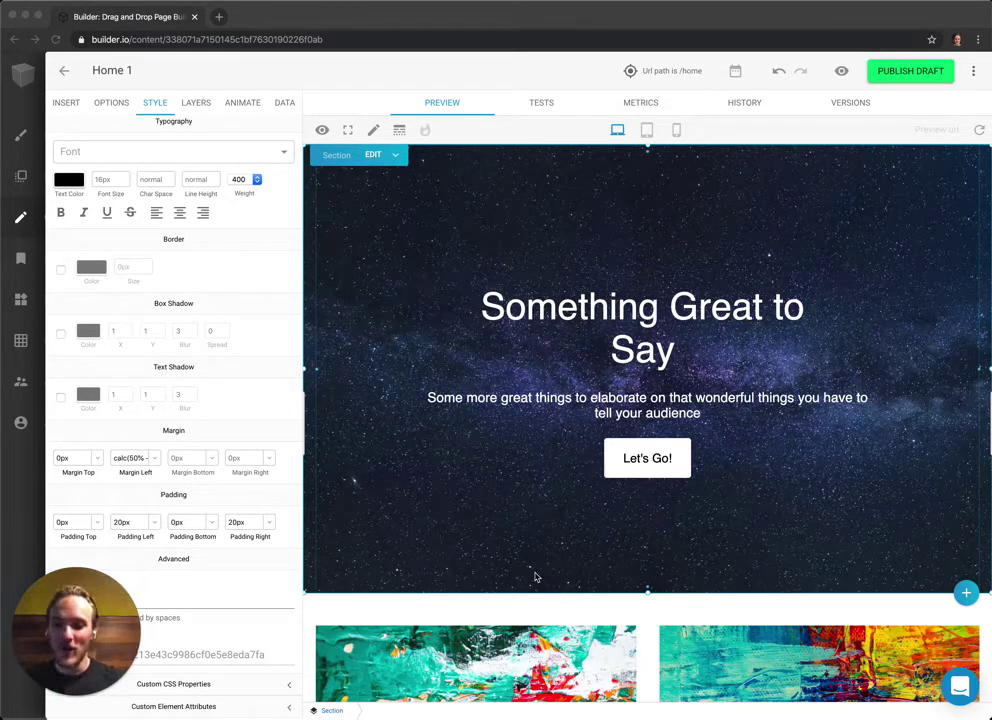
Step: Extend the hero title leftward, reducing its left margin to about 37 px
{"action": "left_click", "coordinate": [640, 293]}
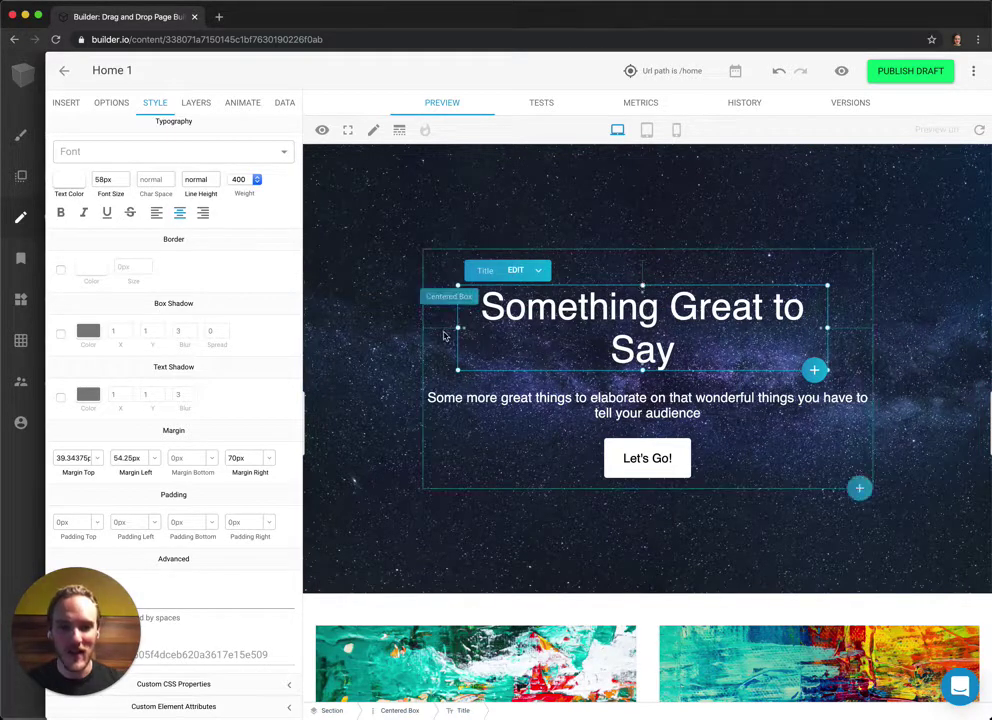
{"action": "mouse_move", "coordinate": [458, 327]}
{"action": "left_mouse_down"}
{"action": "mouse_move", "coordinate": [545, 327]}
{"action": "mouse_move", "coordinate": [432, 327]}
{"action": "mouse_move", "coordinate": [449, 327]}
{"action": "left_mouse_up"}
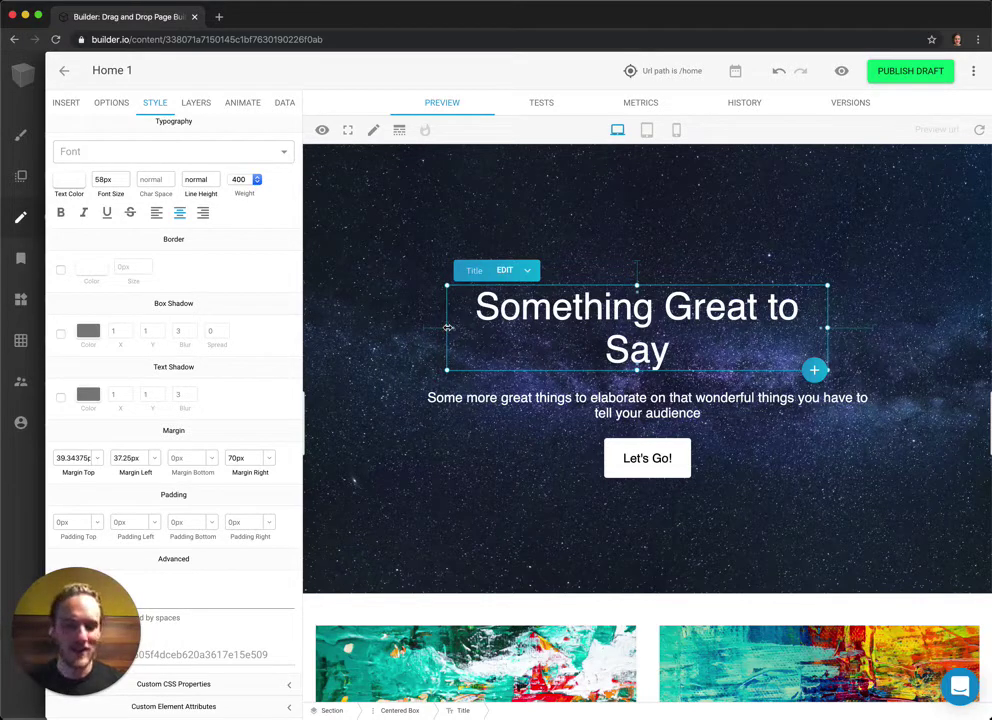
Step: Switch to Figma and draw a grey rectangle about 1179 × 1007 on an empty canvas area
{"action": "key", "text": "alt+space"}
{"action": "type", "text": "fi"}
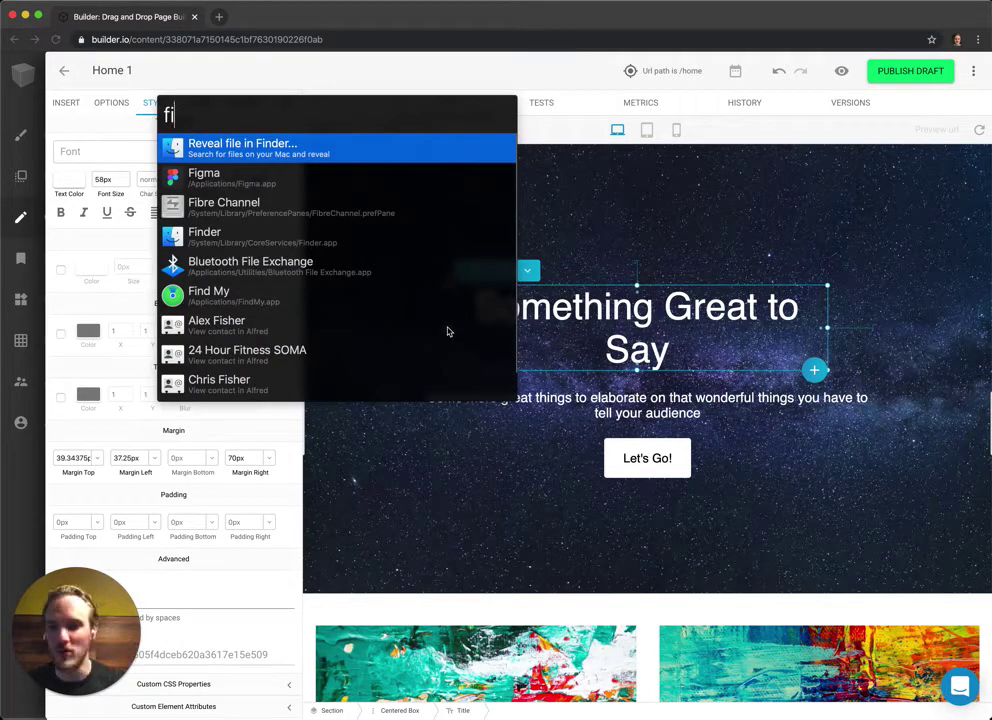
{"action": "key", "text": "Down"}
{"action": "key", "text": "Return"}
{"action": "left_click", "coordinate": [435, 285]}
{"action": "left_click_drag", "start_coordinate": [435, 285], "coordinate": [469, 332]}
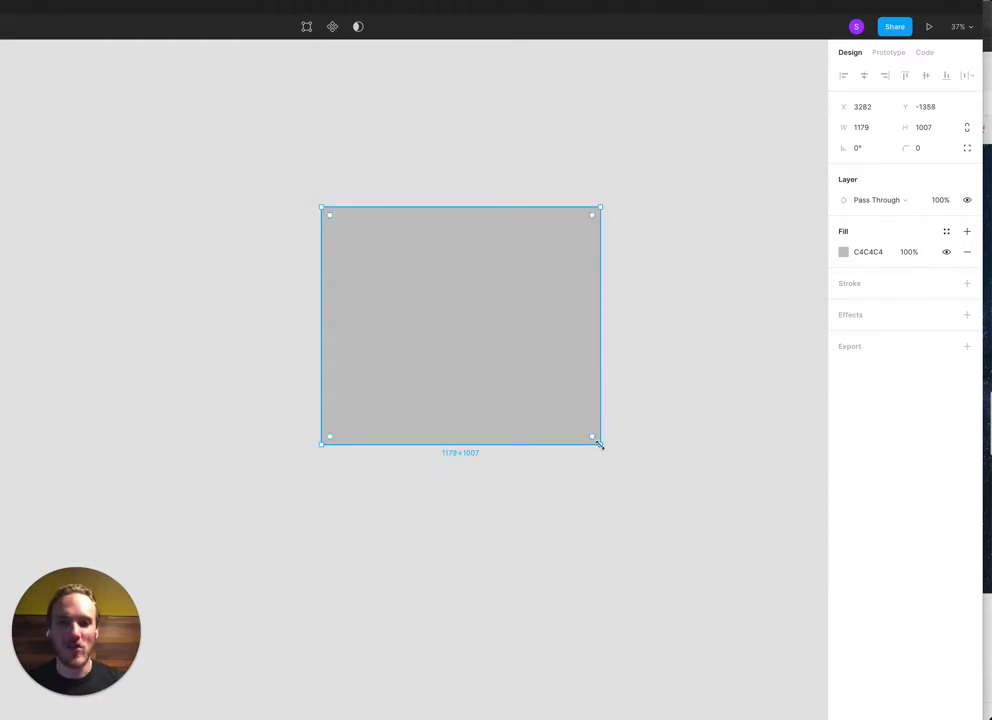
Step: Resize the rectangle to about 1543 × 876 and move it to about X 2847, Y -1508
{"action": "left_click_drag", "start_coordinate": [599, 444], "coordinate": [662, 390]}
{"action": "left_click_drag", "start_coordinate": [319, 207], "coordinate": [297, 184]}
{"action": "left_click_drag", "start_coordinate": [428, 268], "coordinate": [387, 265]}
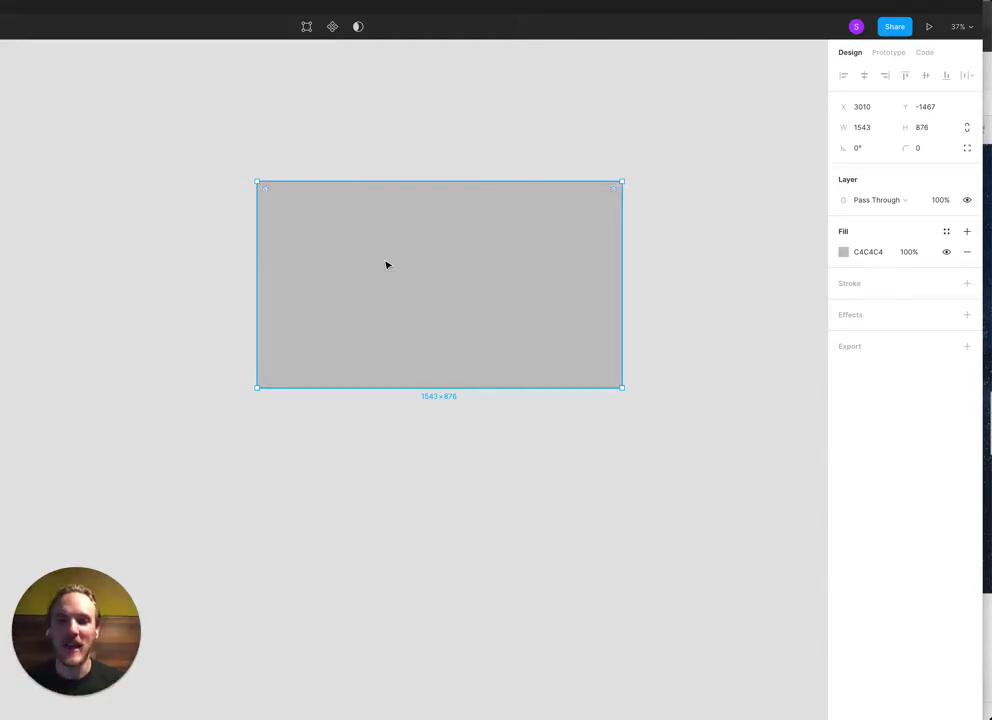
{"action": "left_click_drag", "start_coordinate": [472, 288], "coordinate": [433, 279]}
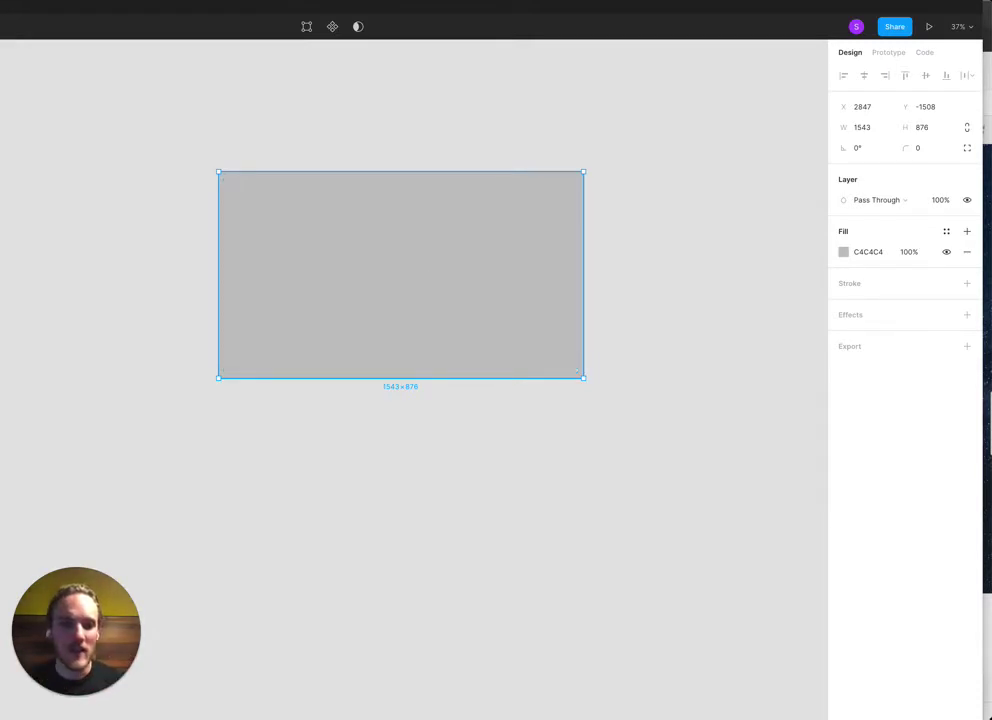
Step: Shrink the Figma window and switch back to the Builder page editor in the browser
{"action": "left_click_drag", "start_coordinate": [984, 716], "coordinate": [872, 625]}
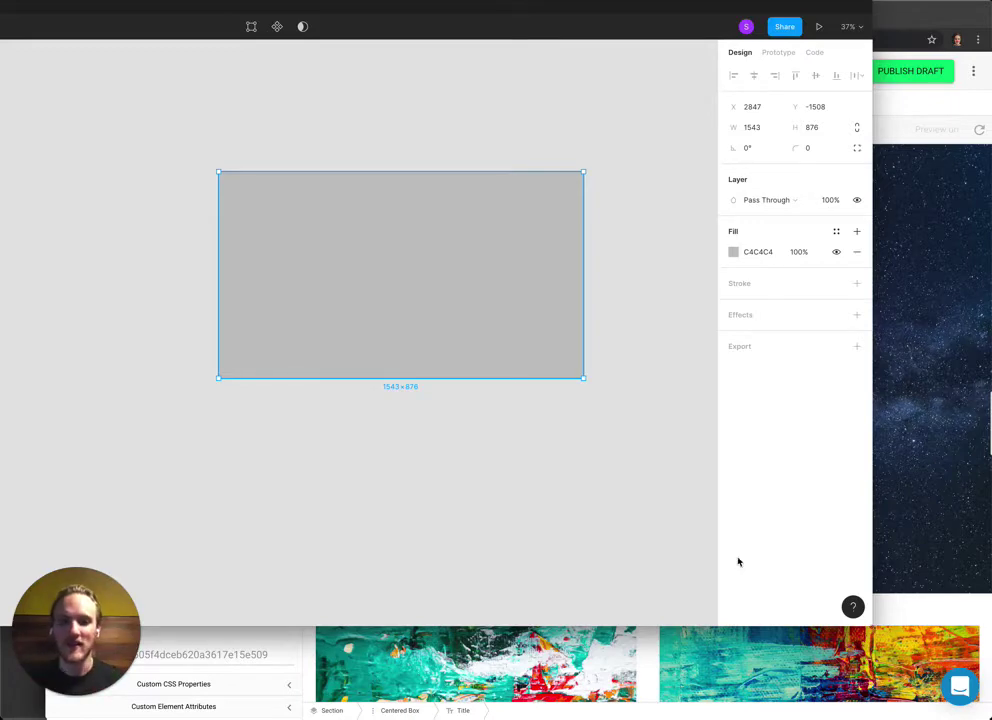
{"action": "left_click", "coordinate": [676, 535]}
{"action": "key", "text": "super+Tab"}
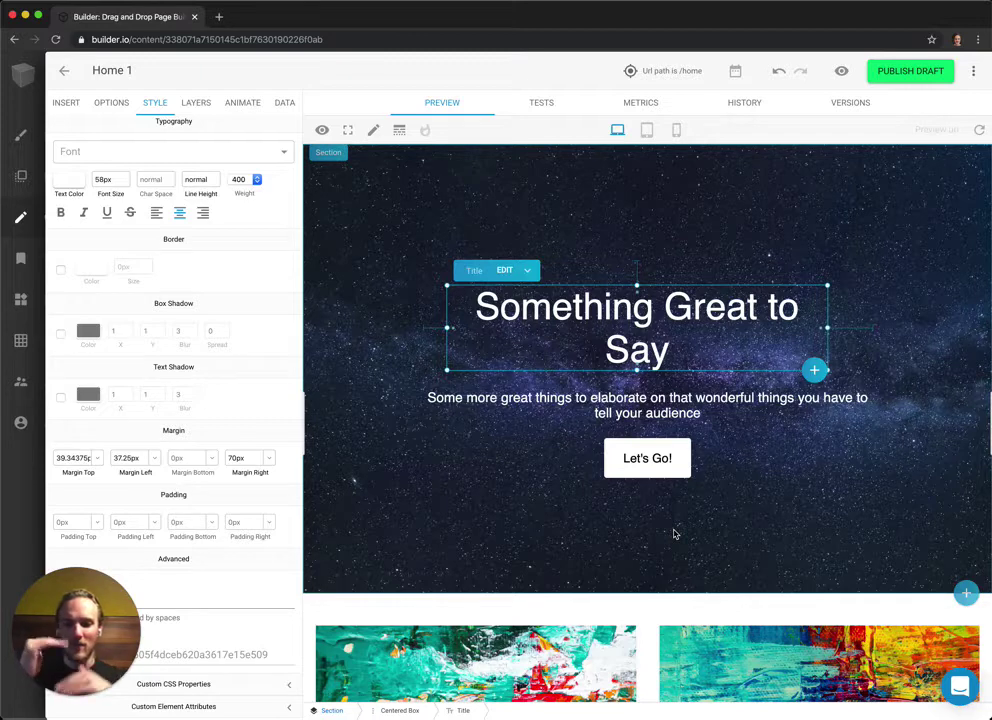
Step: Adjust the hero title's spacing to a top margin of about 109 px and a left margin of about 31 px
{"action": "left_click", "coordinate": [640, 300]}
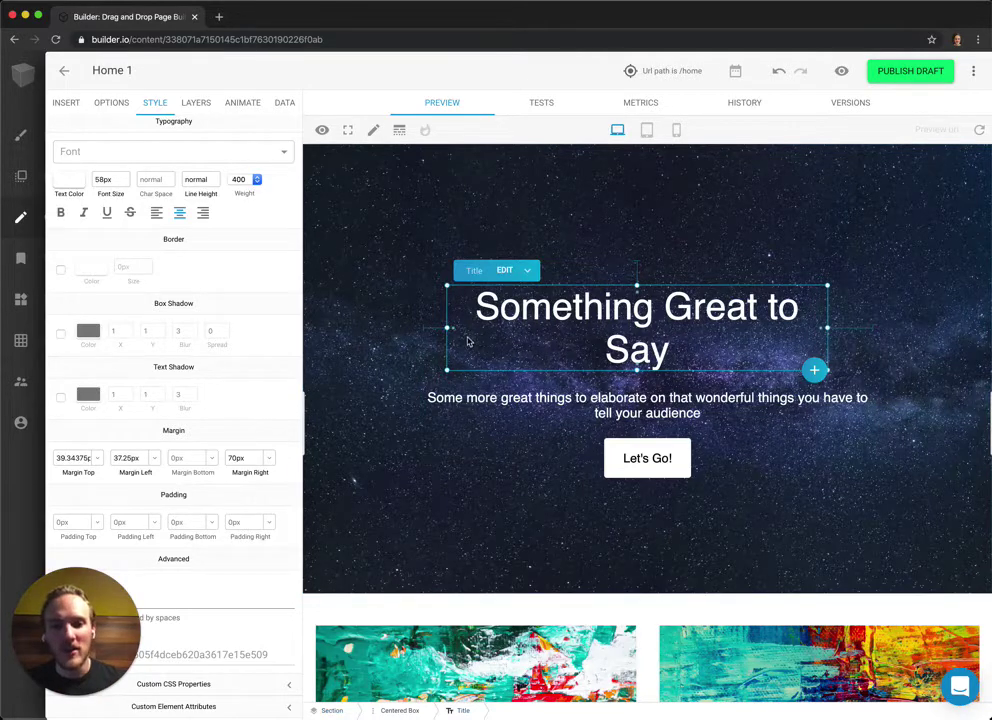
{"action": "mouse_move", "coordinate": [447, 325]}
{"action": "left_mouse_down"}
{"action": "mouse_move", "coordinate": [472, 325]}
{"action": "mouse_move", "coordinate": [447, 328]}
{"action": "left_mouse_up"}
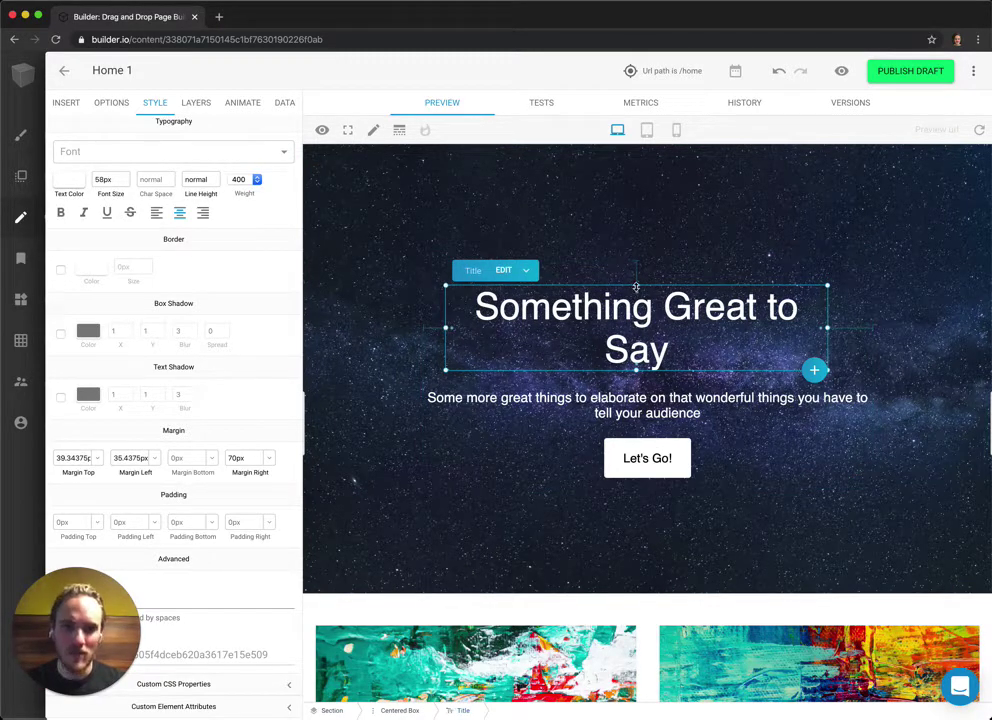
{"action": "left_click_drag", "start_coordinate": [634, 291], "coordinate": [637, 312]}
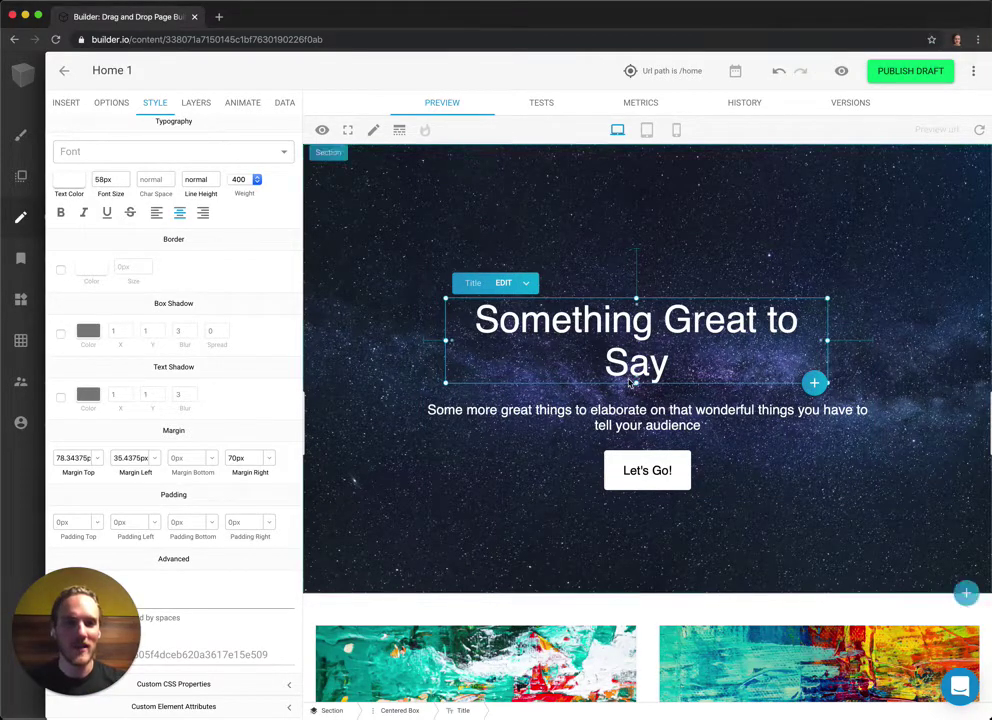
{"action": "mouse_move", "coordinate": [639, 304]}
{"action": "left_mouse_down"}
{"action": "mouse_move", "coordinate": [637, 286]}
{"action": "mouse_move", "coordinate": [637, 300]}
{"action": "left_mouse_up"}
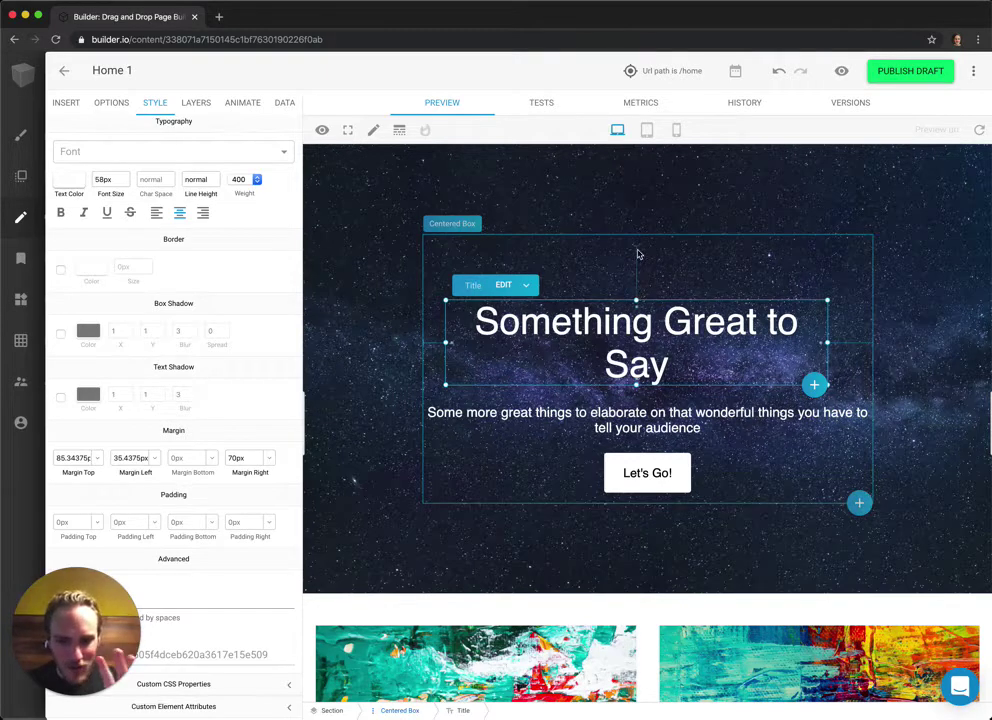
{"action": "left_click_drag", "start_coordinate": [637, 300], "coordinate": [636, 315]}
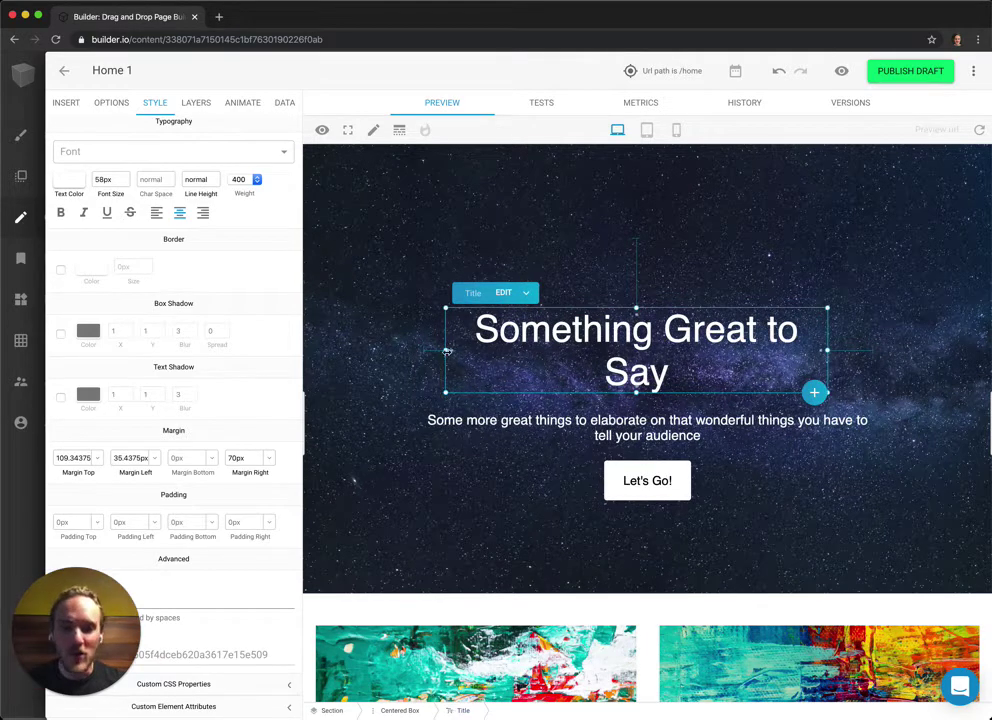
{"action": "mouse_move", "coordinate": [447, 350]}
{"action": "left_mouse_down"}
{"action": "mouse_move", "coordinate": [481, 350]}
{"action": "mouse_move", "coordinate": [445, 350]}
{"action": "left_mouse_up"}
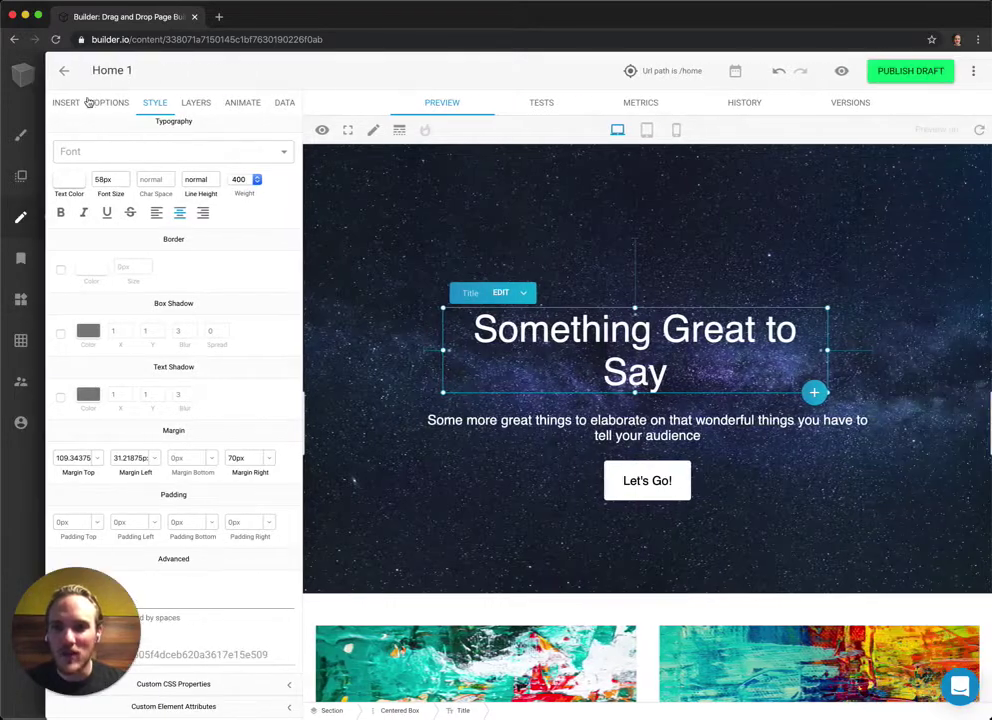
Step: Insert an empty Box above the starry hero section and select it
{"action": "left_click", "coordinate": [66, 102]}
{"action": "left_click_drag", "start_coordinate": [248, 153], "coordinate": [582, 177]}
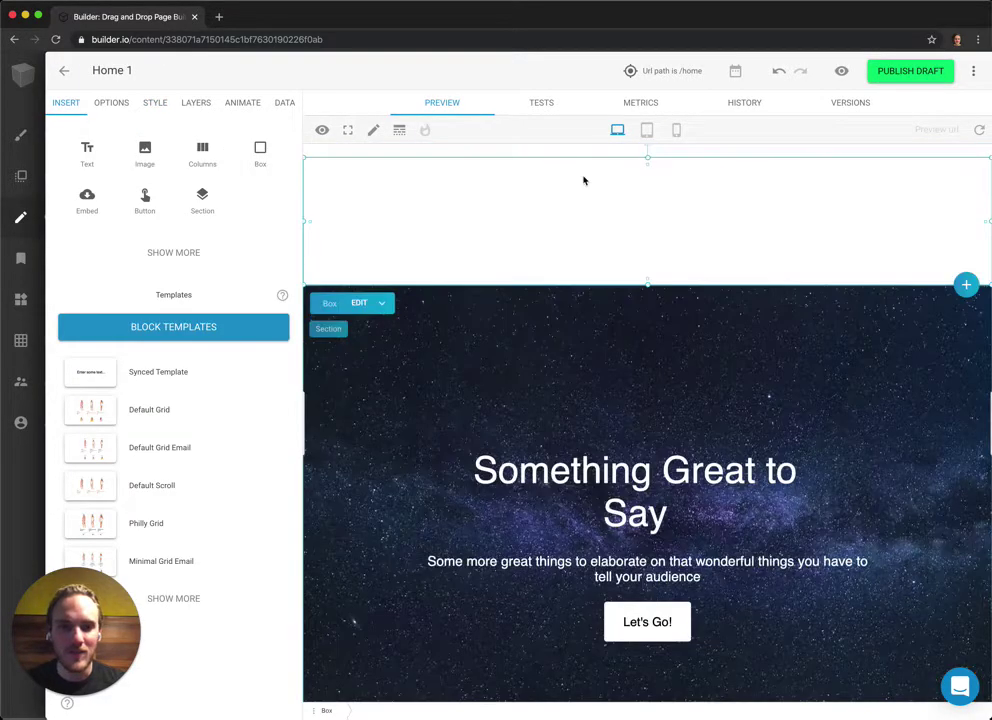
{"action": "left_click", "coordinate": [649, 290]}
{"action": "left_click", "coordinate": [602, 239]}
Step: Set the new box's fill color to light pink F1B7B7
{"action": "left_click", "coordinate": [157, 105]}
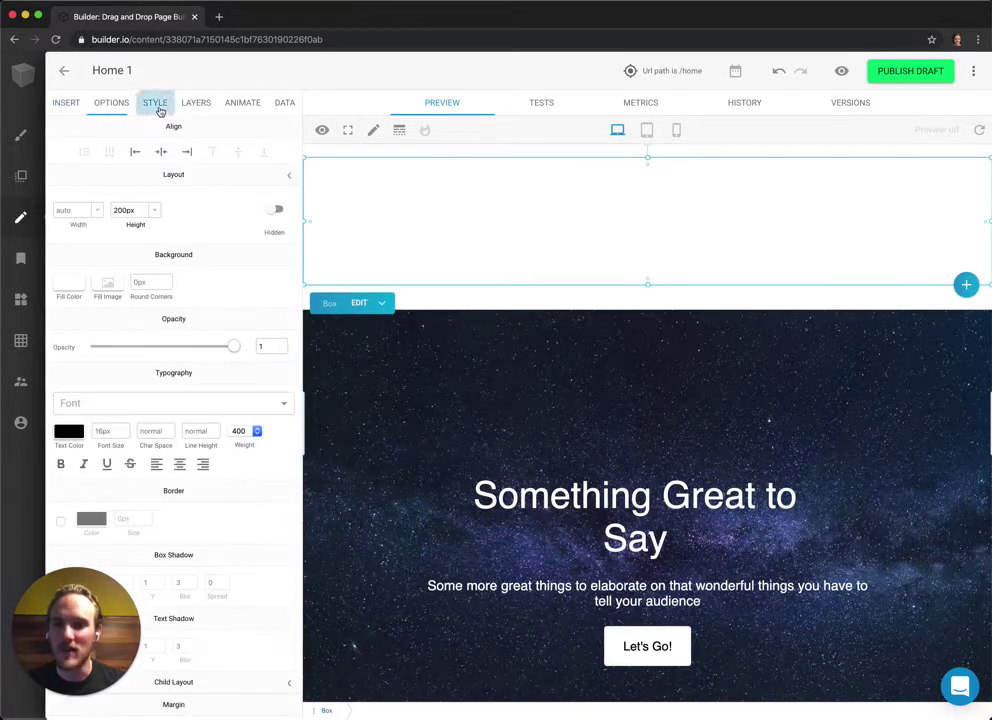
{"action": "left_click", "coordinate": [70, 283]}
{"action": "left_click", "coordinate": [120, 334]}
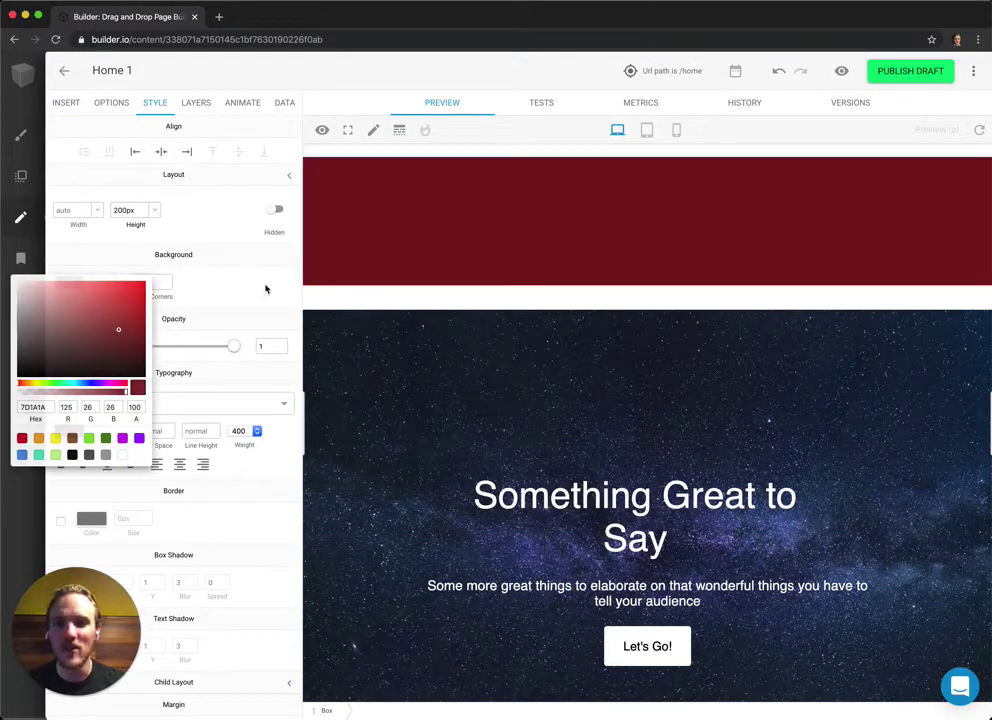
{"action": "left_click", "coordinate": [266, 288]}
{"action": "left_click", "coordinate": [72, 284]}
{"action": "left_click", "coordinate": [49, 290]}
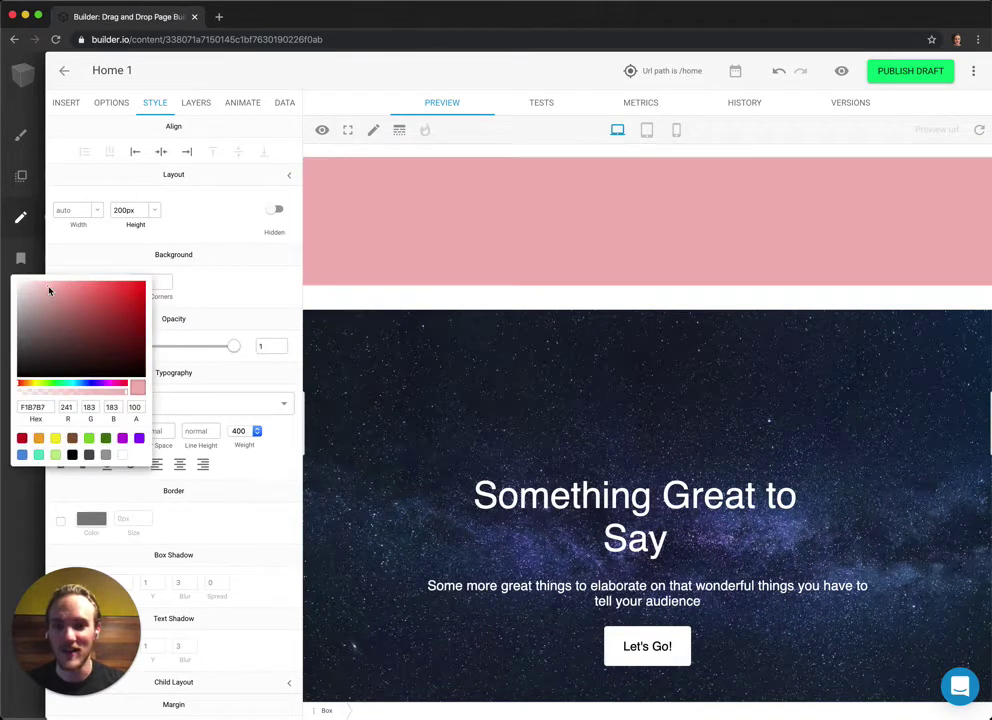
{"action": "left_click", "coordinate": [264, 290]}
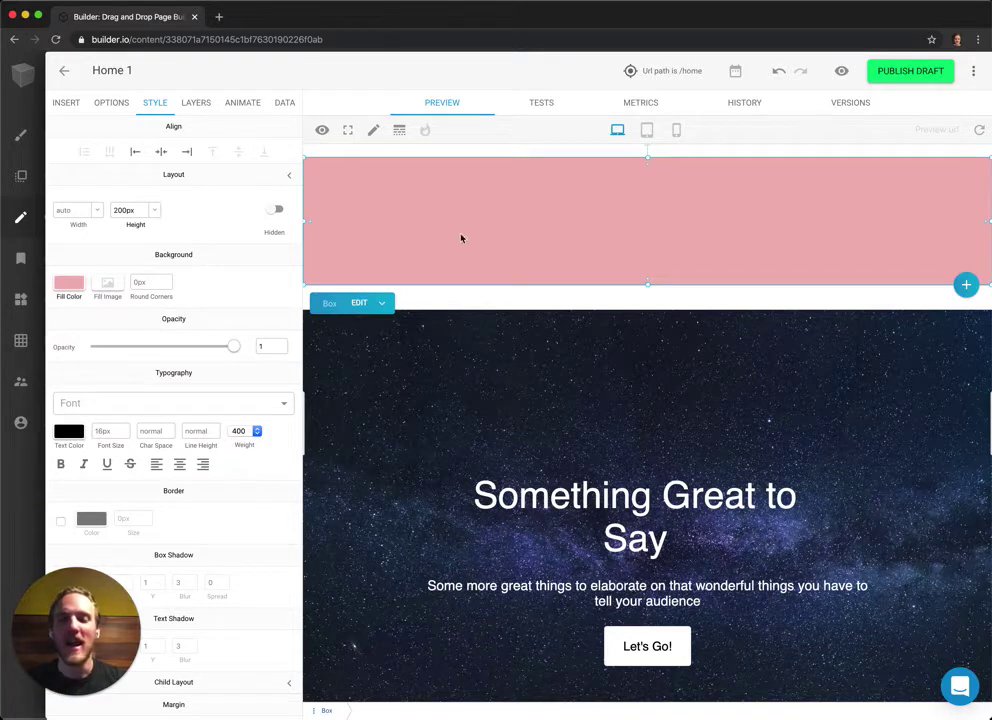
Step: Push the pink box down slightly and inset its left and right sides equally
{"action": "left_click_drag", "start_coordinate": [647, 156], "coordinate": [647, 162]}
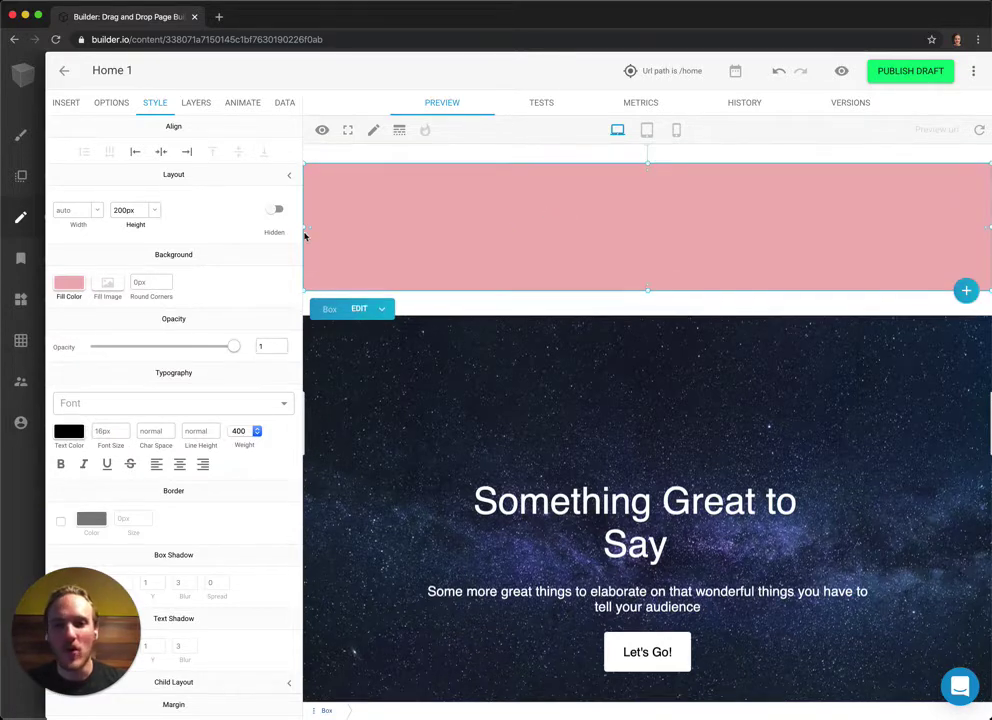
{"action": "left_click_drag", "start_coordinate": [304, 228], "coordinate": [339, 228]}
{"action": "left_click", "coordinate": [318, 262]}
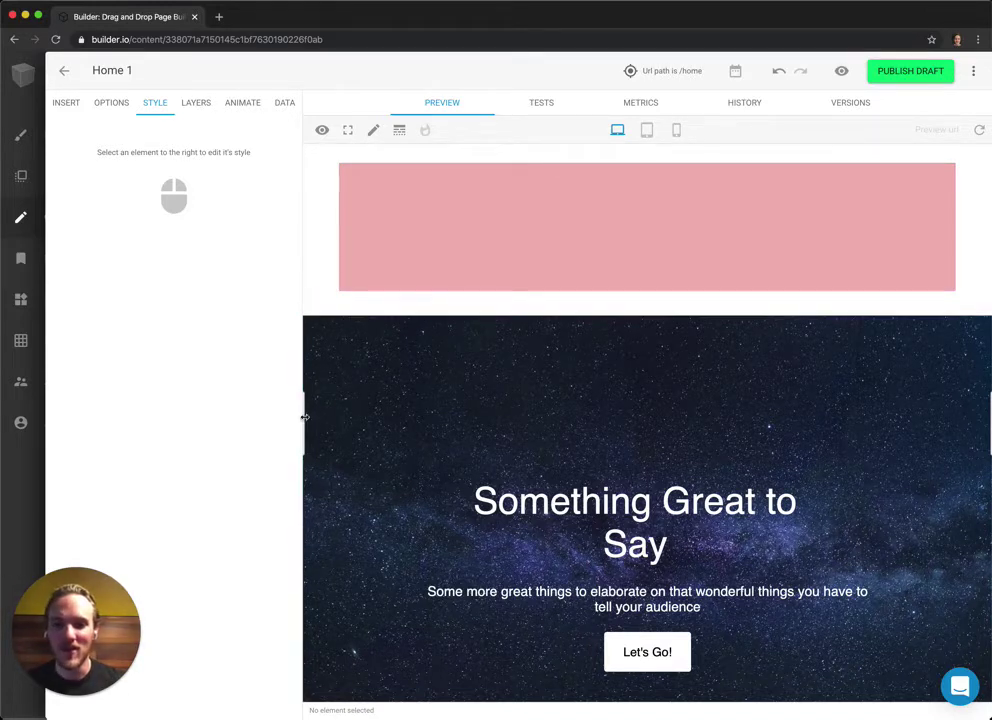
Step: Resize the preview canvas to examine how the inset box responds to different page widths
{"action": "left_click_drag", "start_coordinate": [303, 418], "coordinate": [255, 447]}
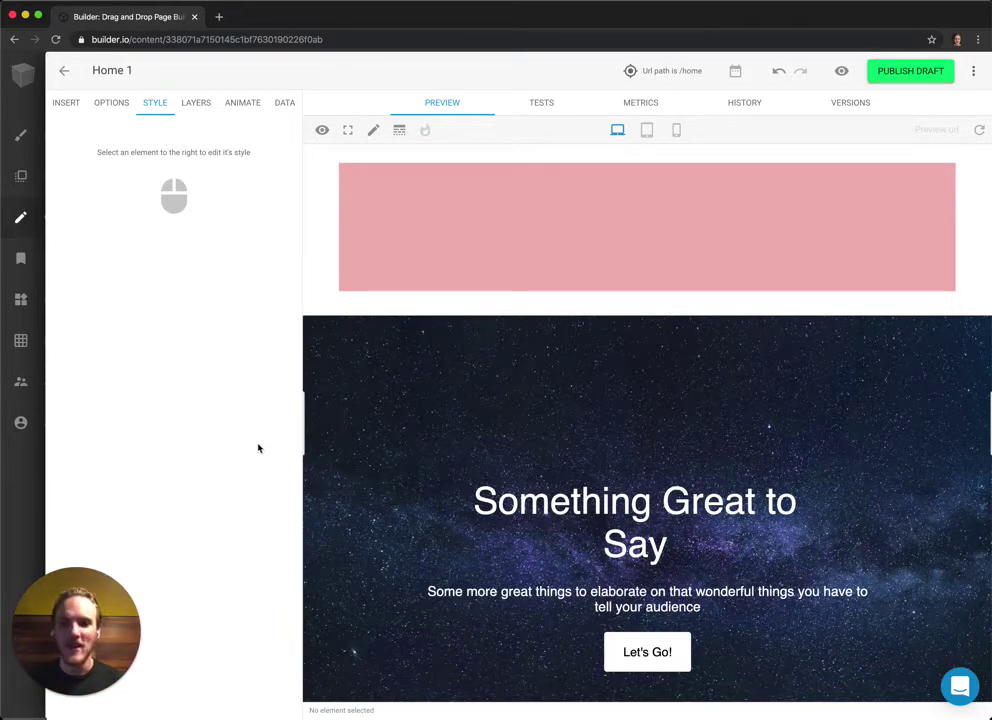
{"action": "mouse_move", "coordinate": [304, 442]}
{"action": "left_mouse_down"}
{"action": "mouse_move", "coordinate": [359, 445]}
{"action": "mouse_move", "coordinate": [314, 447]}
{"action": "mouse_move", "coordinate": [381, 450]}
{"action": "mouse_move", "coordinate": [332, 452]}
{"action": "mouse_move", "coordinate": [390, 461]}
{"action": "mouse_move", "coordinate": [316, 461]}
{"action": "left_mouse_up"}
Step: Set the pink box's width to 400 px
{"action": "left_click", "coordinate": [555, 258]}
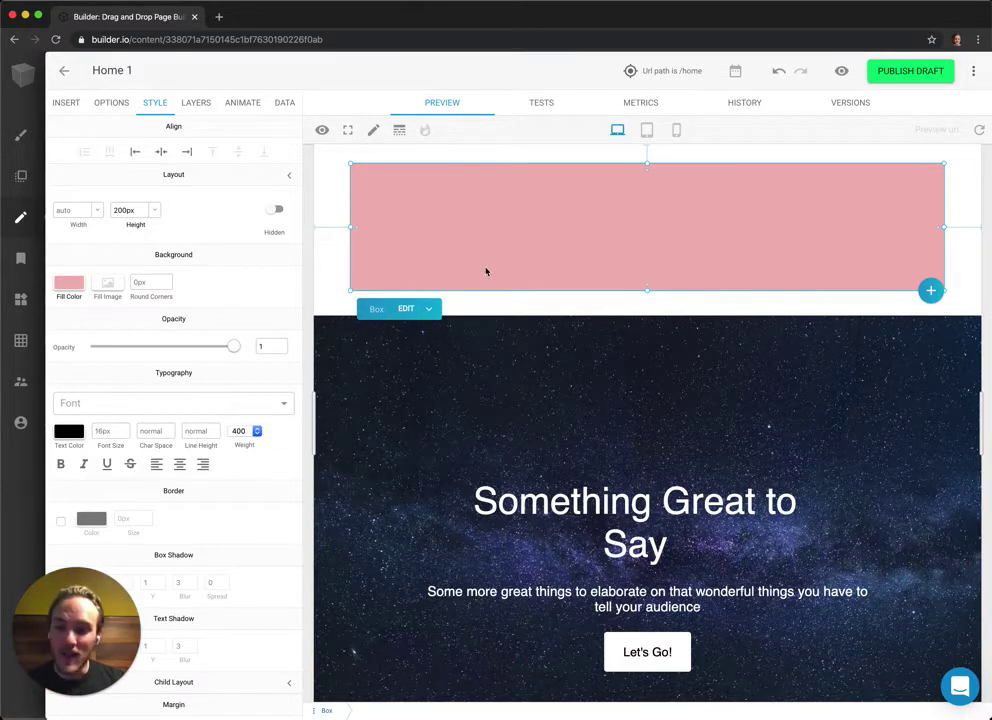
{"action": "left_click", "coordinate": [78, 212]}
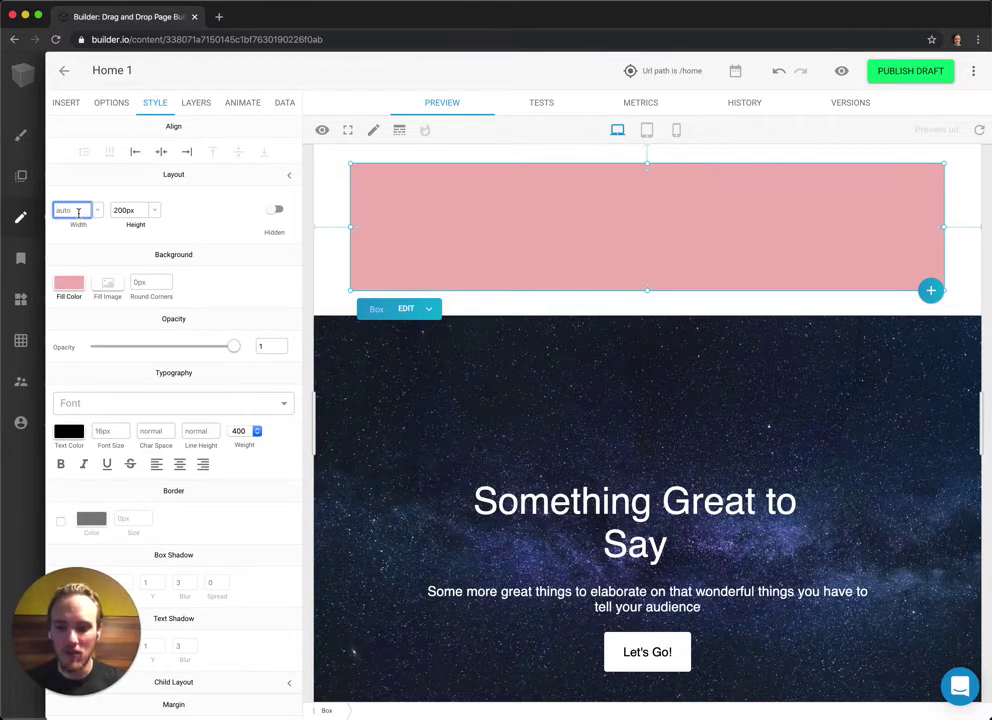
{"action": "type", "text": "400"}
{"action": "left_click", "coordinate": [568, 240]}
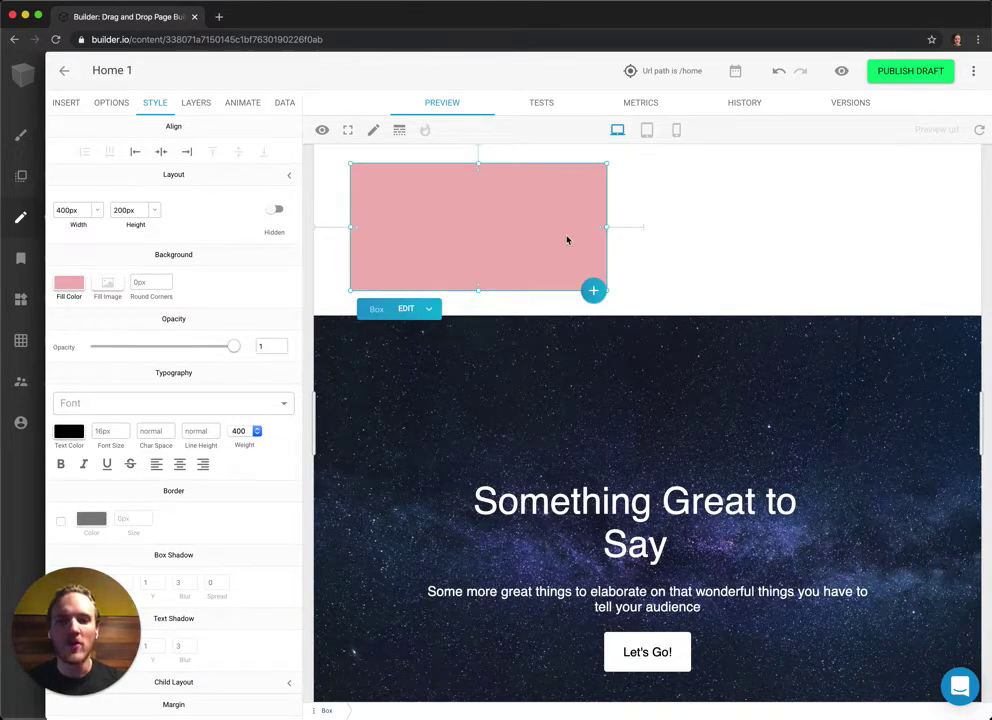
Step: Try center, right and left alignment on the box, ending centered, and test it at different preview widths
{"action": "left_click", "coordinate": [158, 156]}
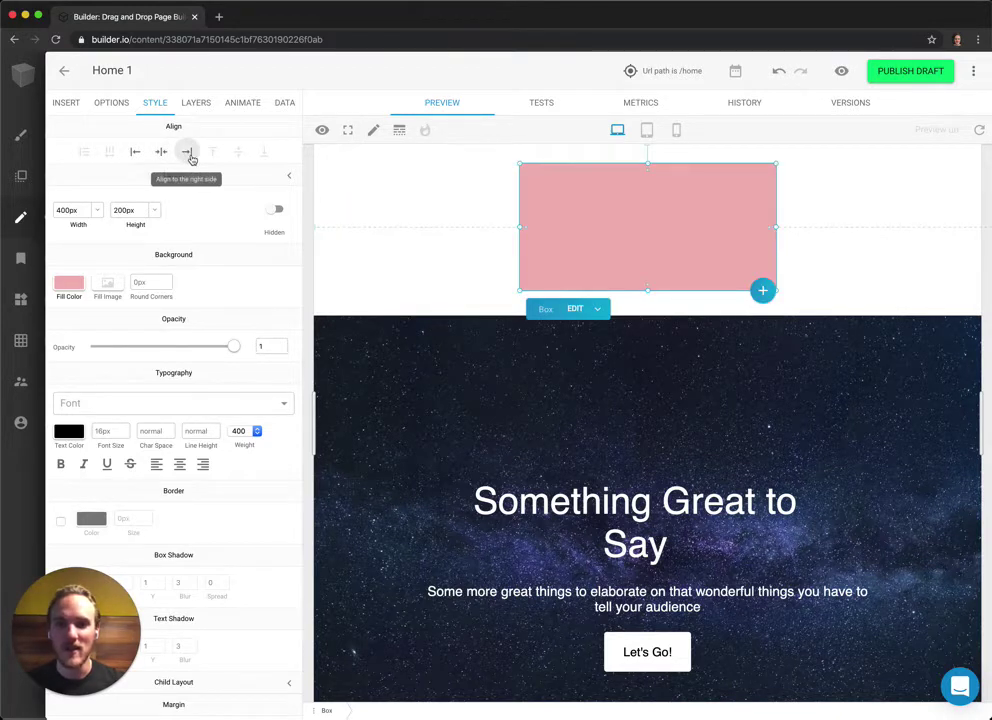
{"action": "left_click", "coordinate": [189, 155]}
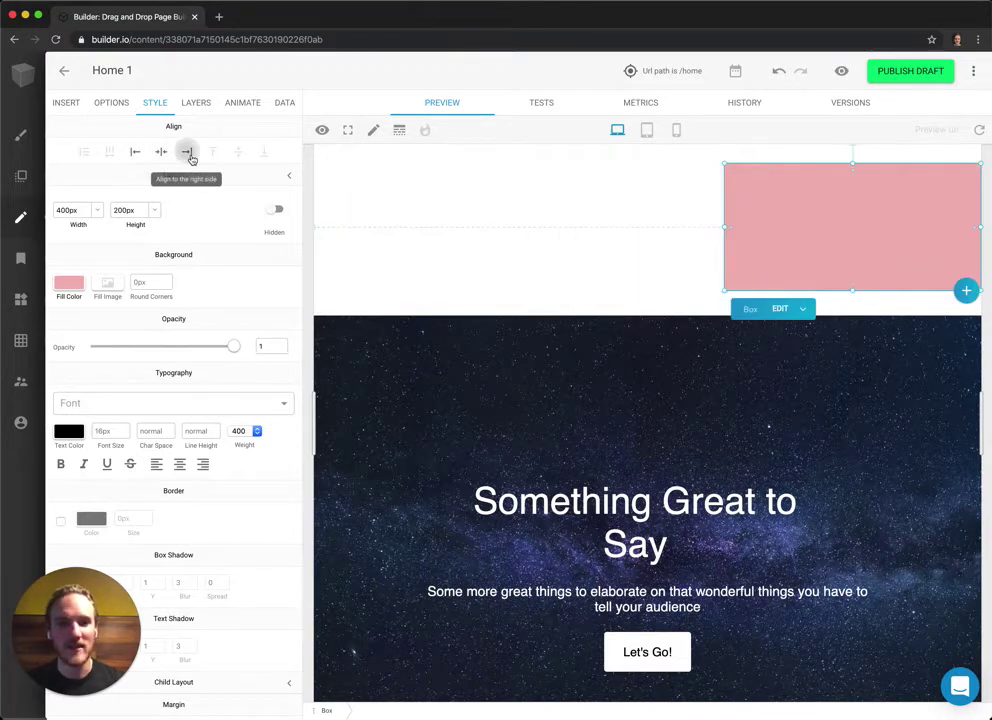
{"action": "left_click", "coordinate": [137, 155]}
{"action": "left_click", "coordinate": [161, 153]}
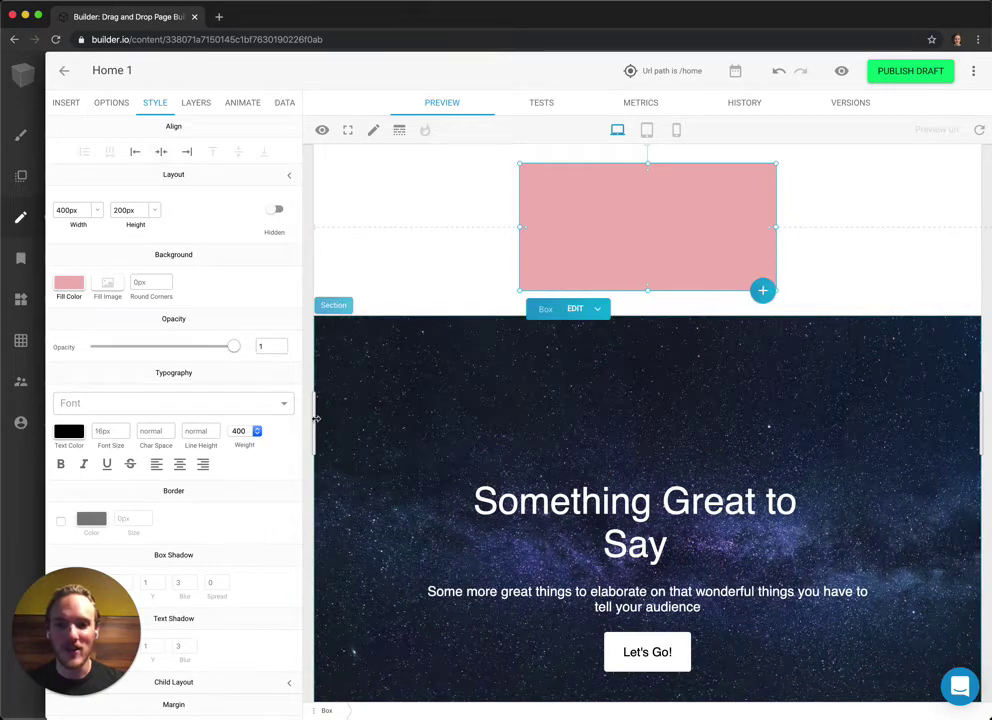
{"action": "left_click_drag", "start_coordinate": [325, 423], "coordinate": [280, 452]}
Step: Align the box to the left side, add a small left margin, and test it at different preview widths
{"action": "left_click", "coordinate": [136, 152]}
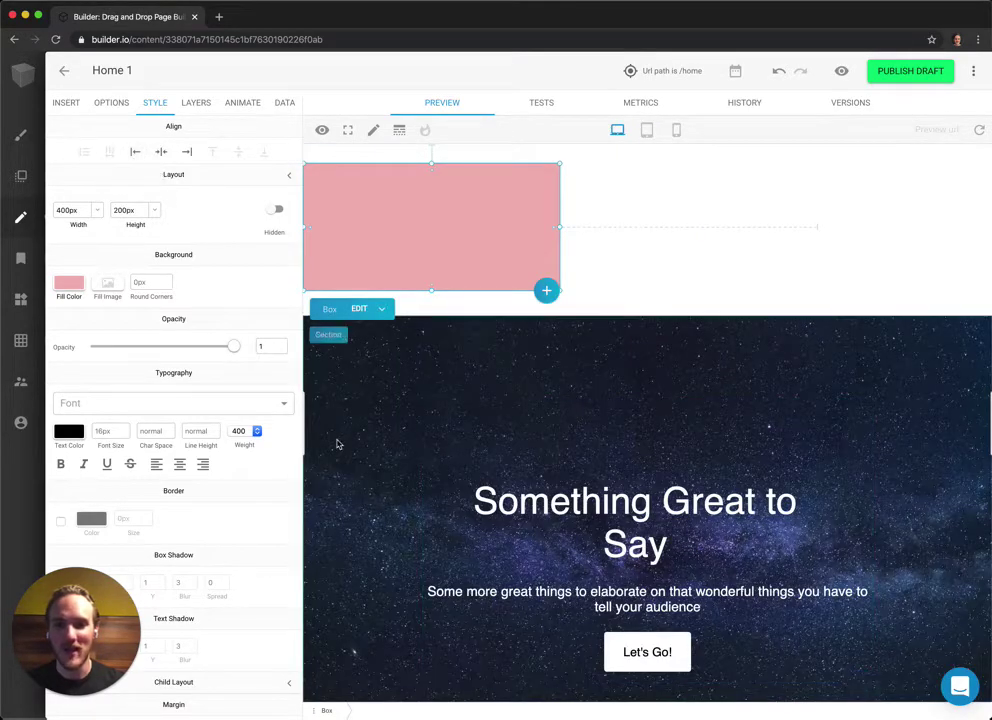
{"action": "left_click_drag", "start_coordinate": [303, 432], "coordinate": [247, 482]}
{"action": "left_click_drag", "start_coordinate": [305, 228], "coordinate": [330, 228]}
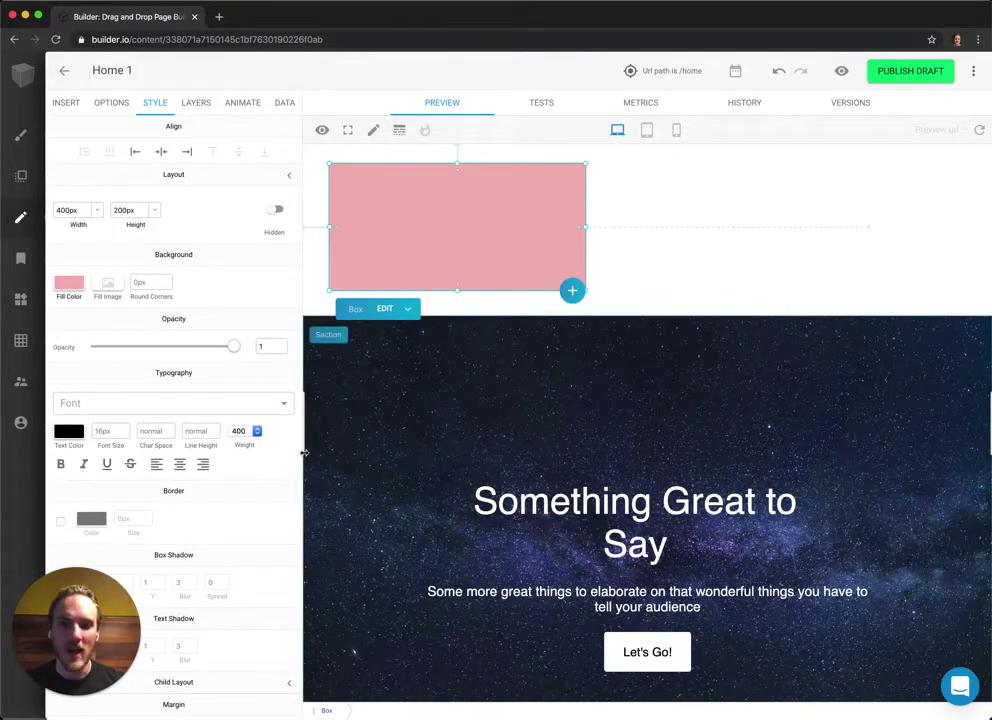
{"action": "left_click_drag", "start_coordinate": [303, 454], "coordinate": [226, 466]}
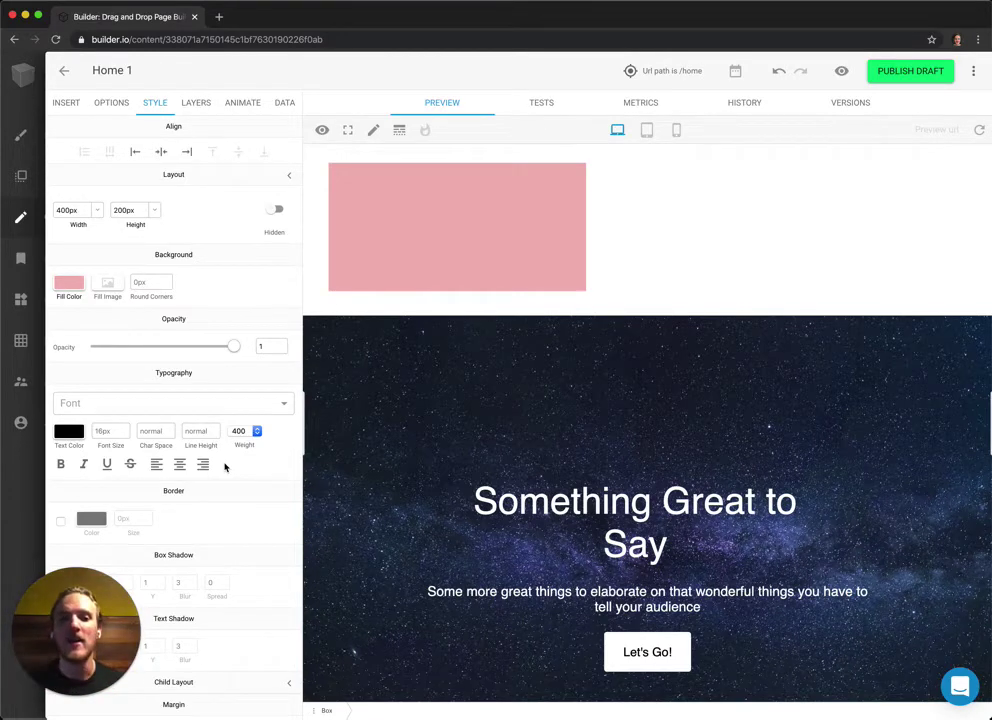
Step: Reselect the pink box and widen it to about 417 px
{"action": "left_click", "coordinate": [316, 437]}
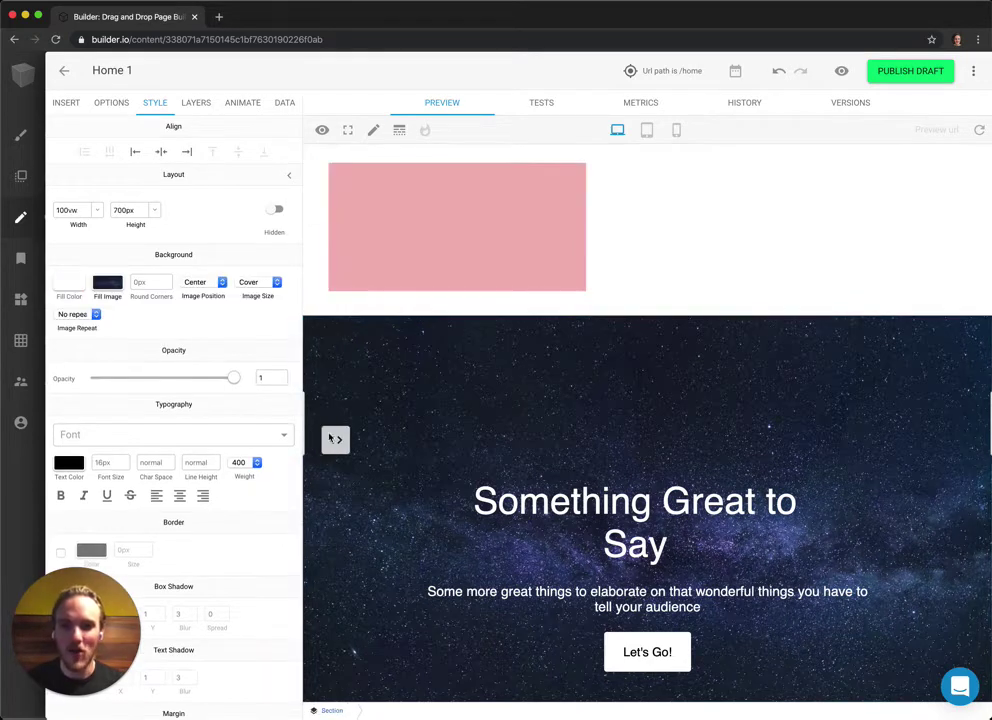
{"action": "left_click", "coordinate": [540, 244]}
{"action": "mouse_move", "coordinate": [587, 226]}
{"action": "left_mouse_down"}
{"action": "mouse_move", "coordinate": [675, 226]}
{"action": "mouse_move", "coordinate": [651, 238]}
{"action": "mouse_move", "coordinate": [500, 239]}
{"action": "mouse_move", "coordinate": [598, 238]}
{"action": "left_mouse_up"}
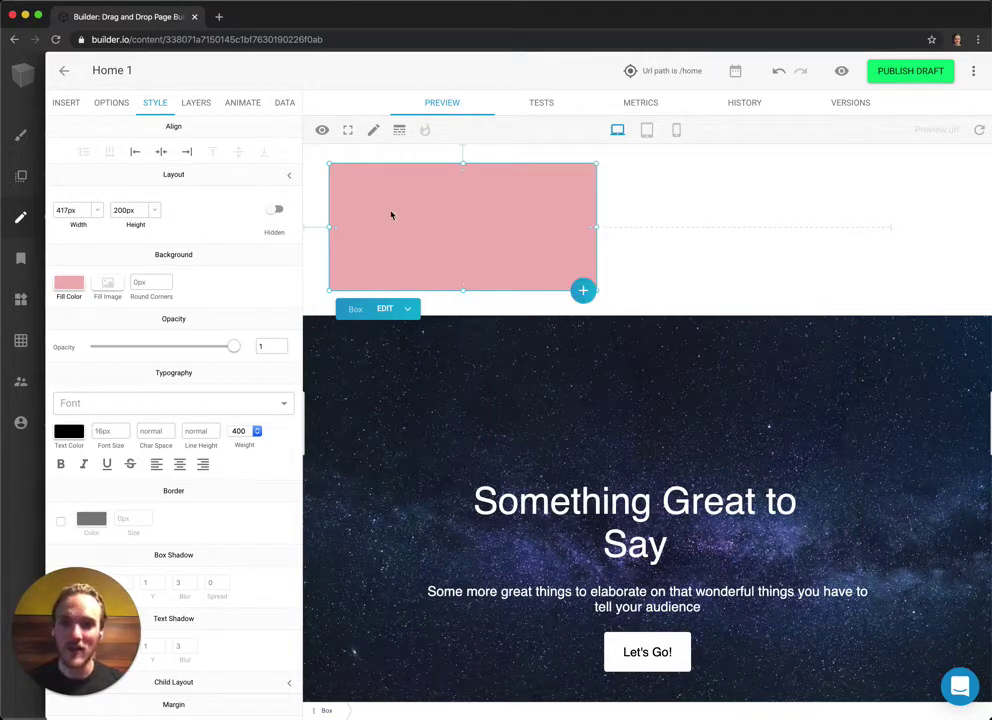
Step: Center the box horizontally, and apply the centering a second time to stretch it across the full page width
{"action": "left_click", "coordinate": [163, 154]}
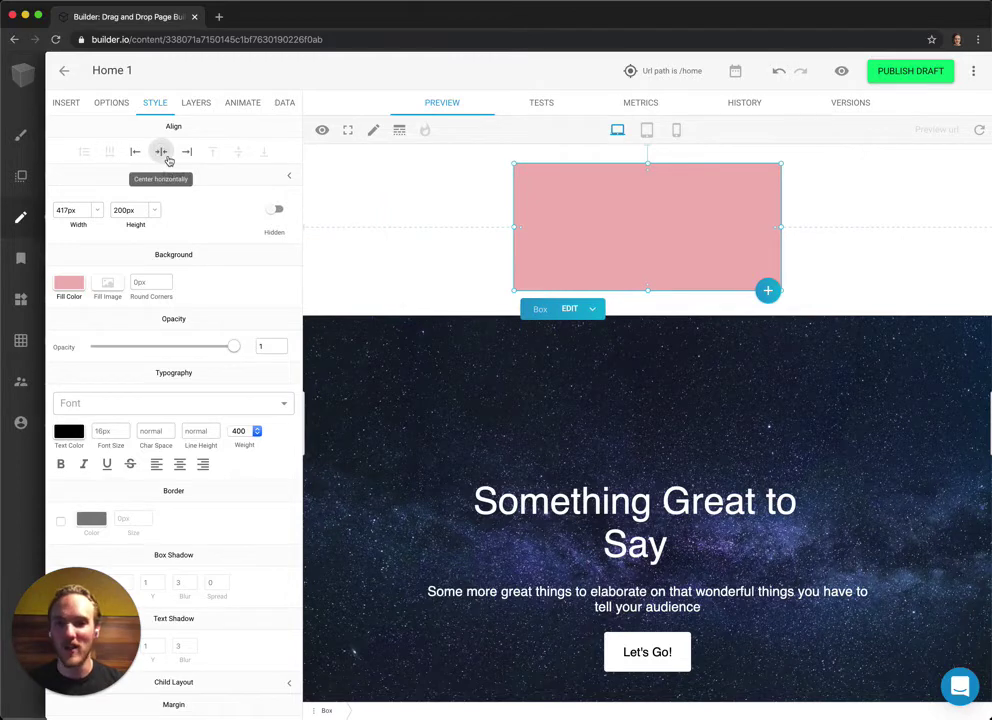
{"action": "left_click", "coordinate": [165, 156]}
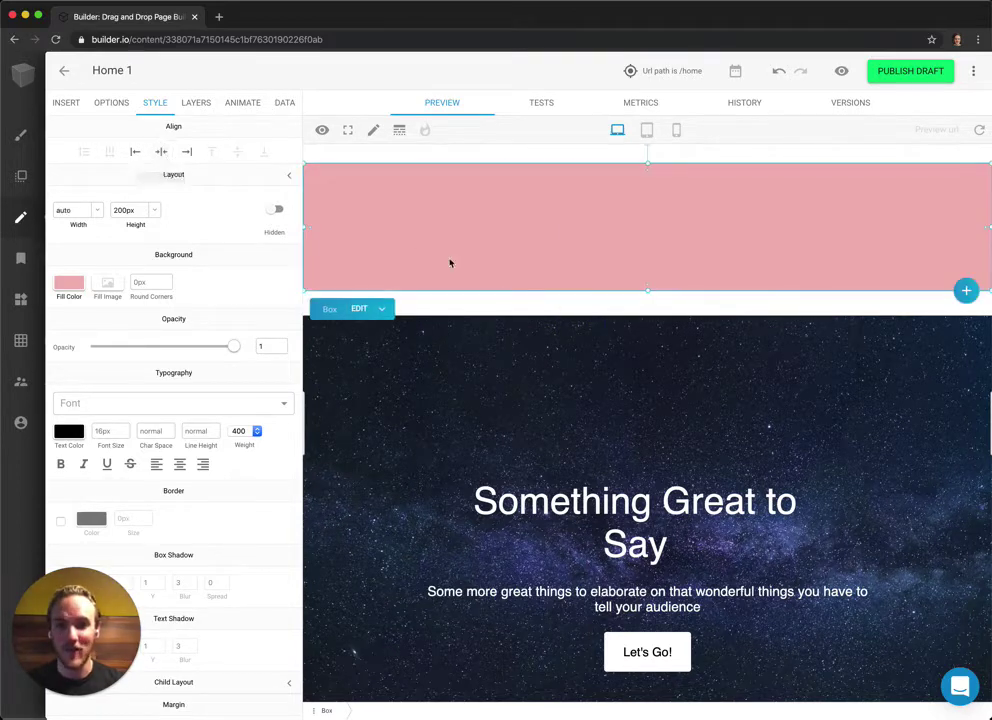
Step: Inset the full-width box with a right margin of about 109 px and a left margin of about 88 px, testing it at different preview widths
{"action": "left_click_drag", "start_coordinate": [988, 228], "coordinate": [898, 230]}
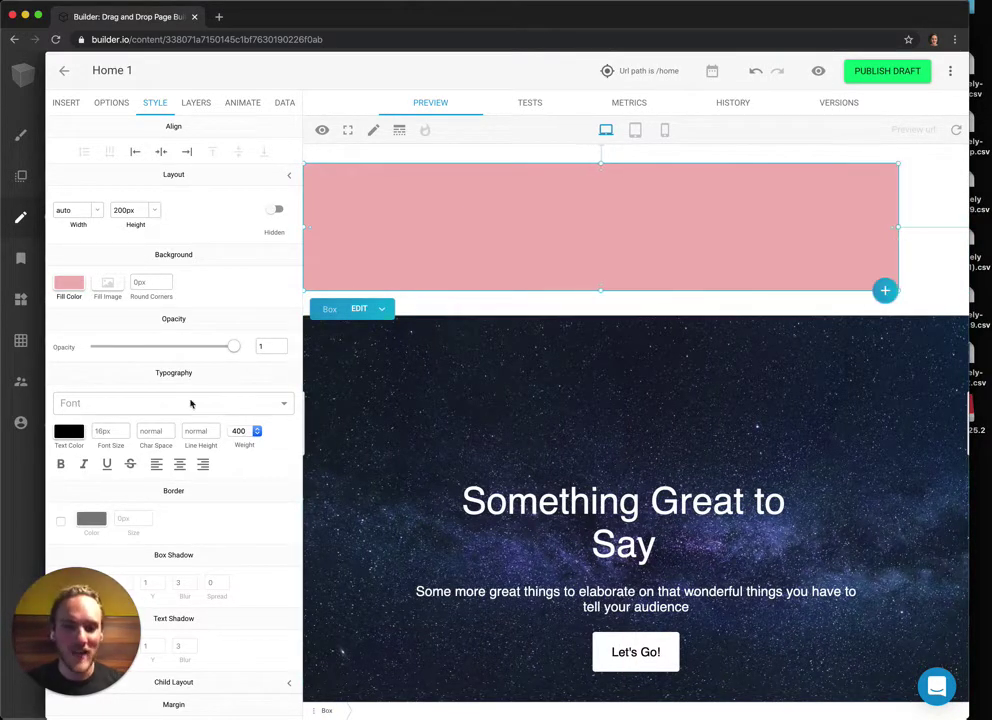
{"action": "mouse_move", "coordinate": [303, 435]}
{"action": "left_mouse_down"}
{"action": "mouse_move", "coordinate": [359, 434]}
{"action": "mouse_move", "coordinate": [297, 443]}
{"action": "mouse_move", "coordinate": [363, 447]}
{"action": "mouse_move", "coordinate": [305, 447]}
{"action": "left_mouse_up"}
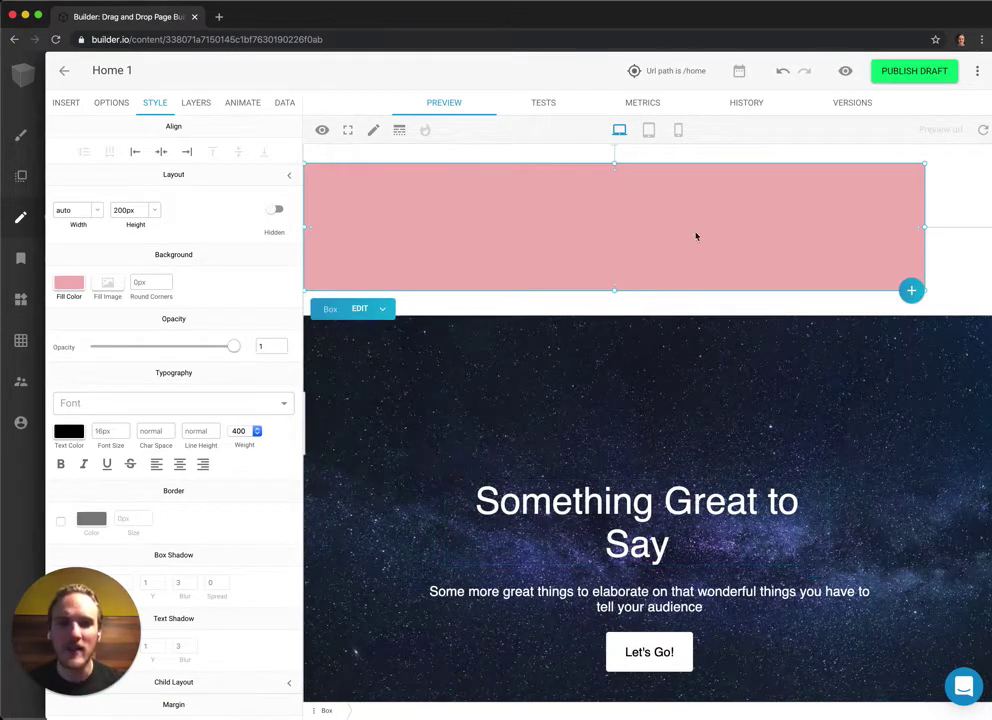
{"action": "left_click_drag", "start_coordinate": [304, 228], "coordinate": [361, 229]}
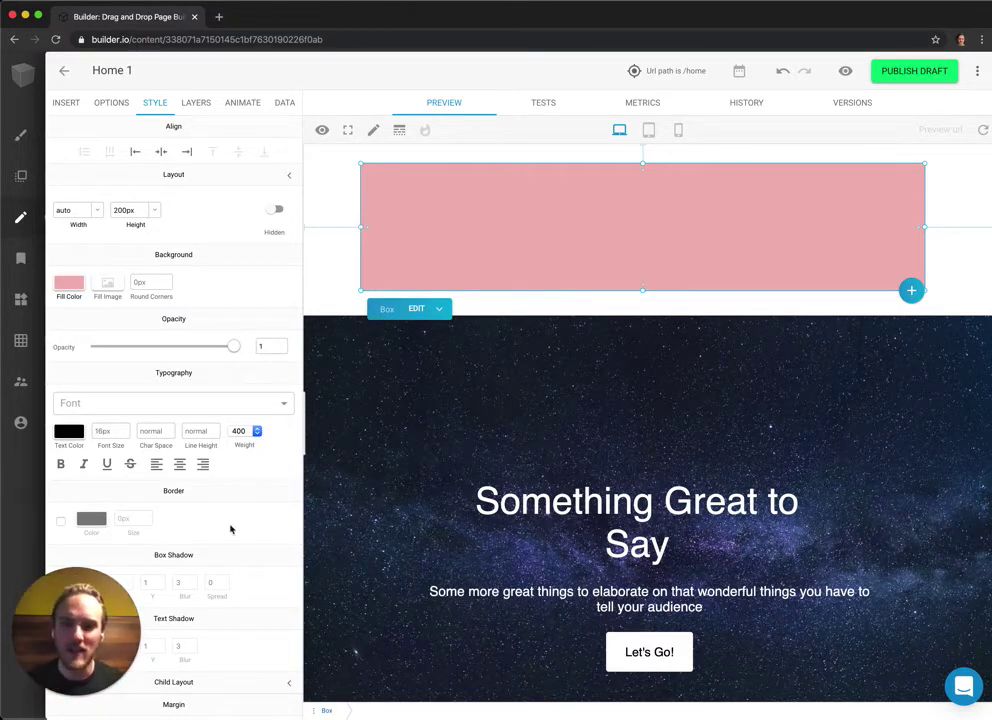
Step: Increase the pink box's left margin to 128px in 10 px increments
{"action": "scroll", "coordinate": [120, 400], "scroll_direction": "down", "scroll_amount": 5}
{"action": "left_click", "coordinate": [66, 458]}
{"action": "key", "text": "Tab"}
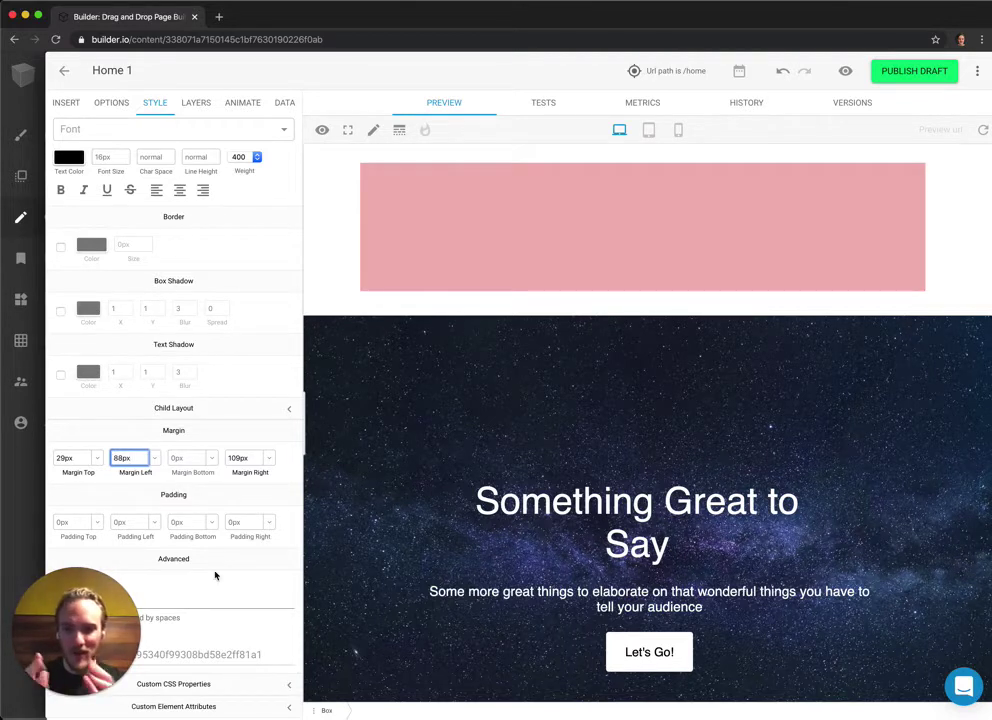
{"action": "key", "text": "shift+Up"}
{"action": "key", "text": "shift+Up"}
{"action": "key", "text": "shift+Up"}
{"action": "key", "text": "shift+Up"}
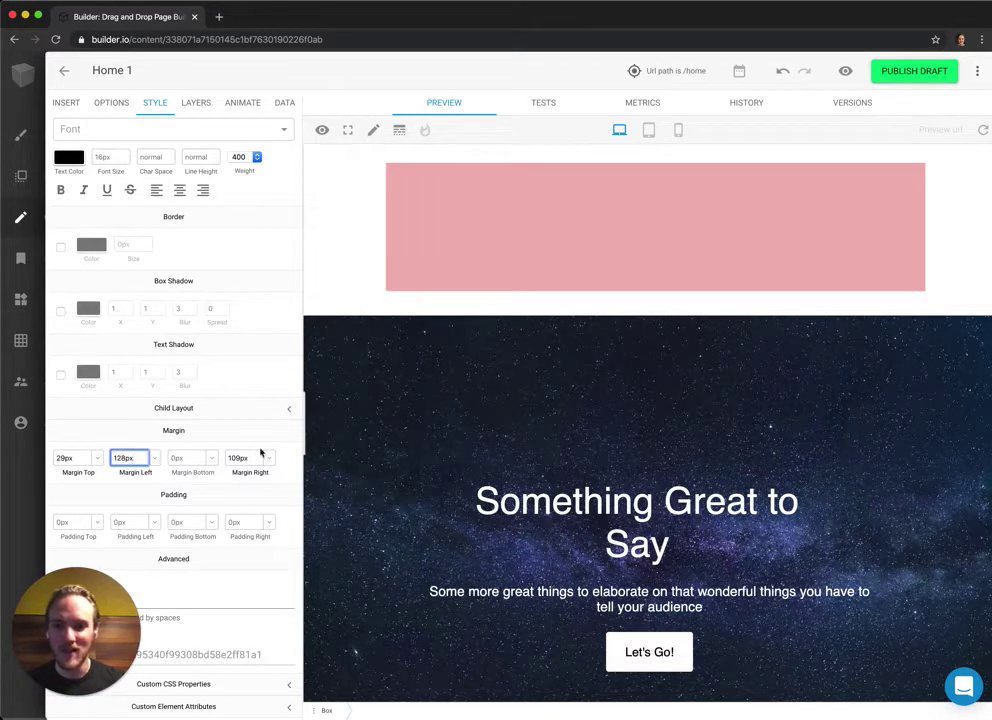
Step: Set the pink box's right margin to 129px, top margin to 49px and bottom margin to 30px
{"action": "left_click", "coordinate": [245, 458]}
{"action": "key", "text": "shift+Up"}
{"action": "key", "text": "shift+Up"}
{"action": "left_click", "coordinate": [68, 458]}
{"action": "key", "text": "shift+Up"}
{"action": "key", "text": "shift+Up"}
{"action": "left_click", "coordinate": [184, 458]}
{"action": "key", "text": "shift+Up"}
{"action": "key", "text": "shift+Up"}
{"action": "key", "text": "shift+Up"}
{"action": "left_click", "coordinate": [72, 522]}
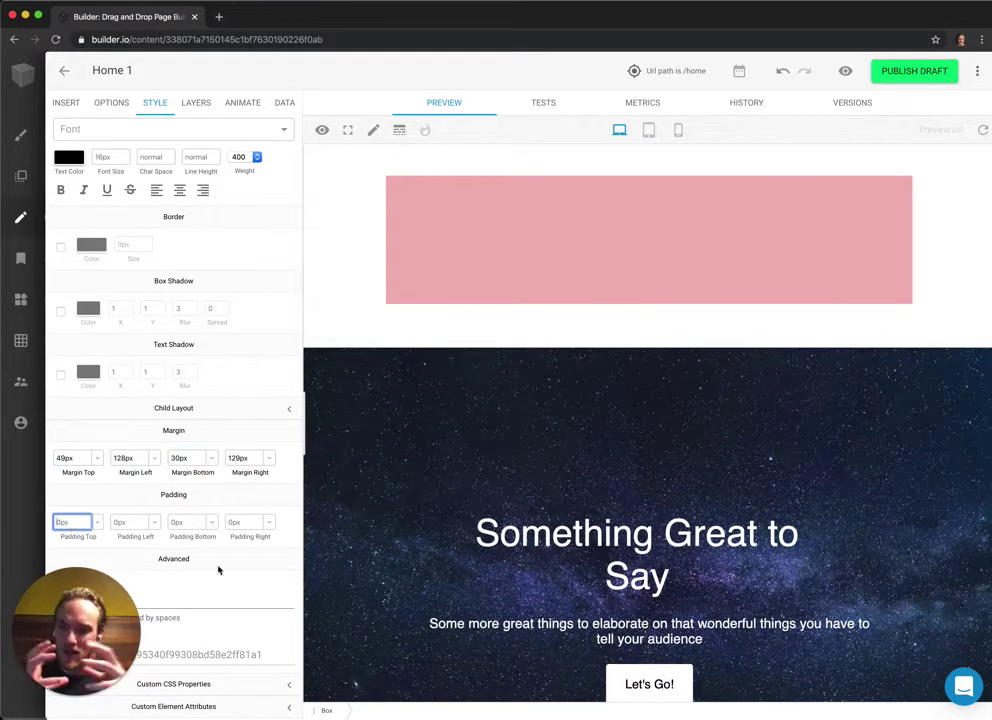
Step: Add a text block inside the pink box and give the box 30px of top and bottom padding
{"action": "left_click", "coordinate": [66, 102]}
{"action": "left_click_drag", "start_coordinate": [87, 152], "coordinate": [640, 240]}
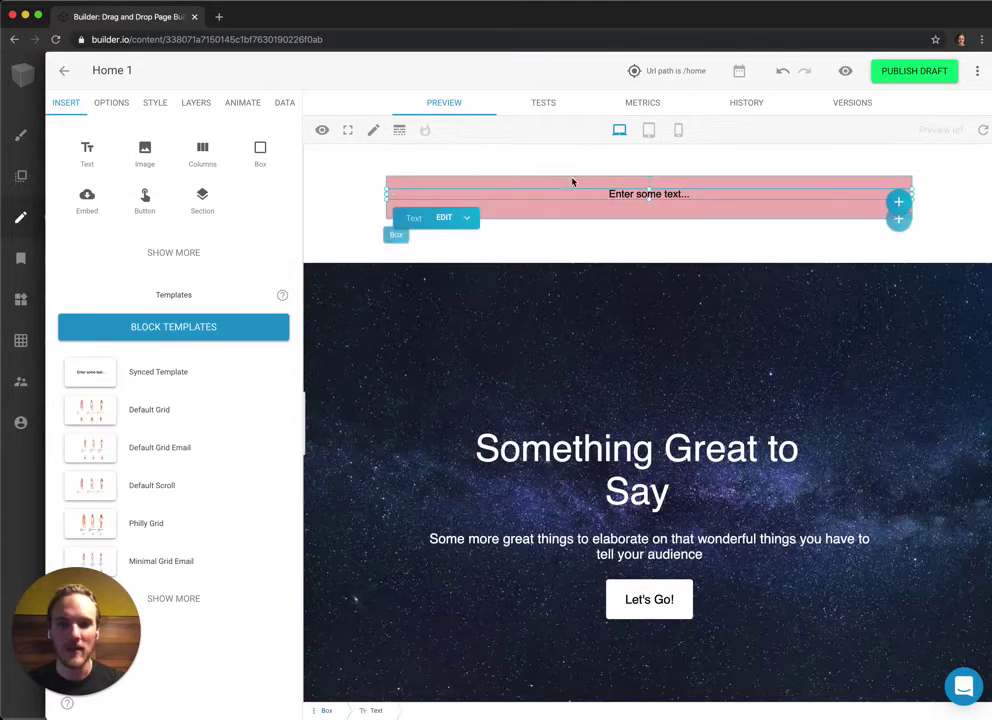
{"action": "left_click", "coordinate": [155, 102]}
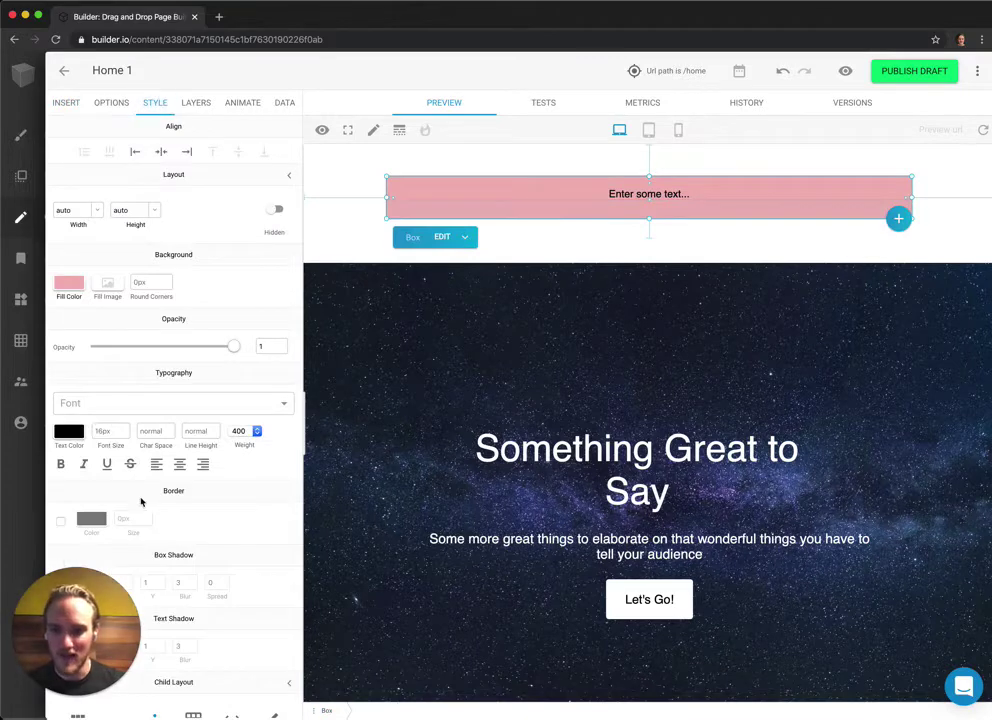
{"action": "scroll", "coordinate": [163, 510], "scroll_direction": "down", "scroll_amount": 5}
{"action": "left_click", "coordinate": [72, 522]}
{"action": "type", "text": "30px"}
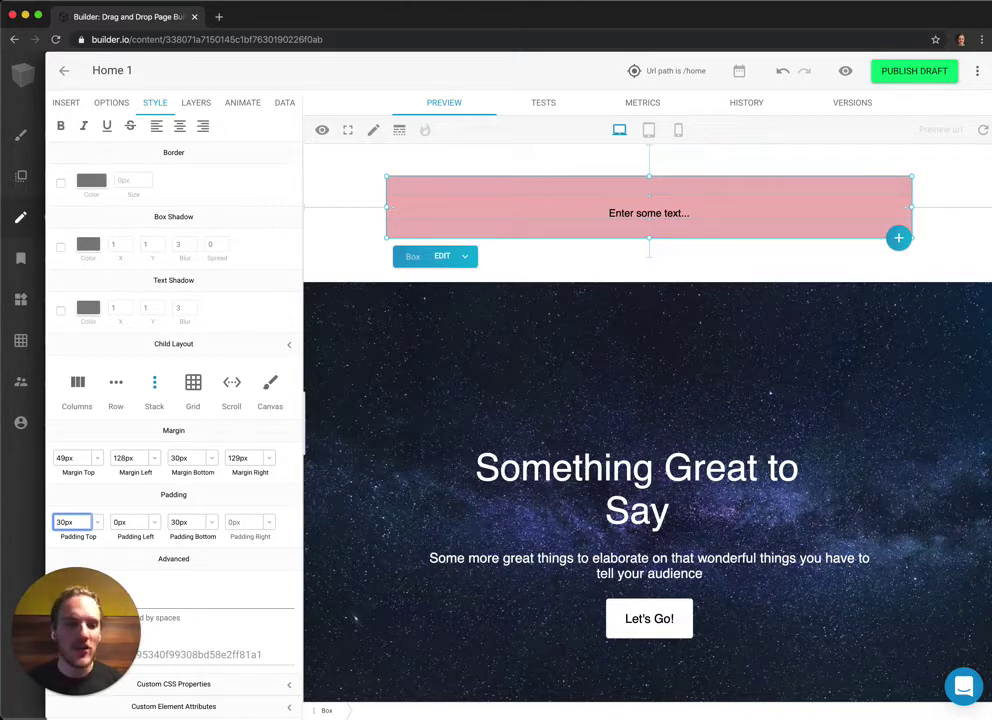
Step: Open the support chat, draft a throwaway message beginning "hey this thing", then clear it unsent and close the chat
{"action": "left_click", "coordinate": [961, 692]}
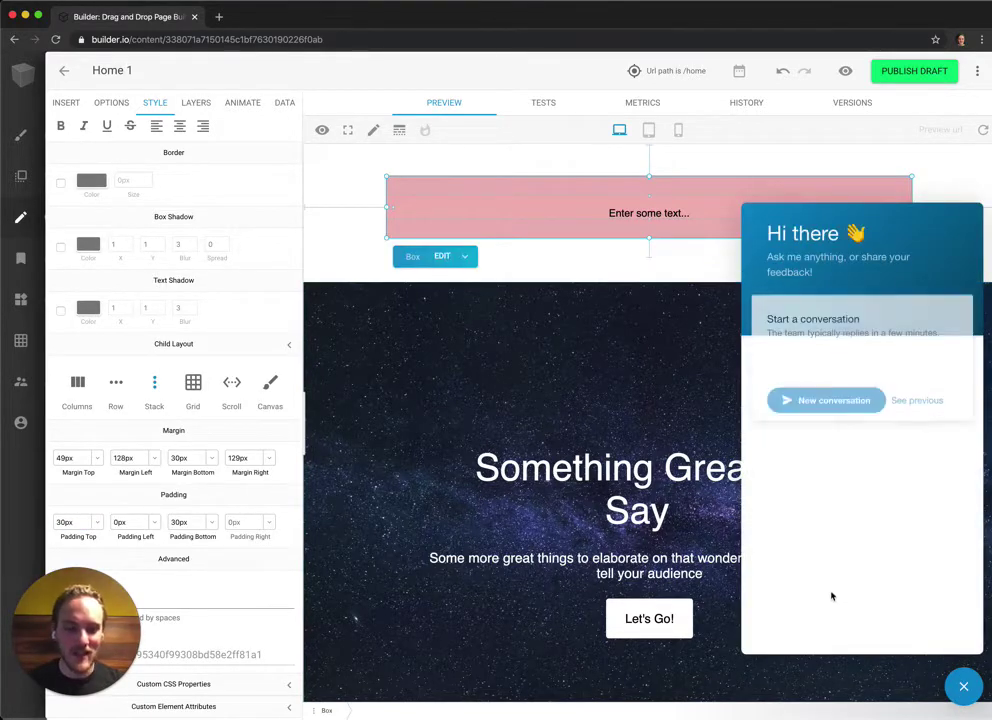
{"action": "left_click", "coordinate": [870, 363]}
{"action": "type", "text": "e"}
{"action": "type", "text": "ey this thing sisn't "}
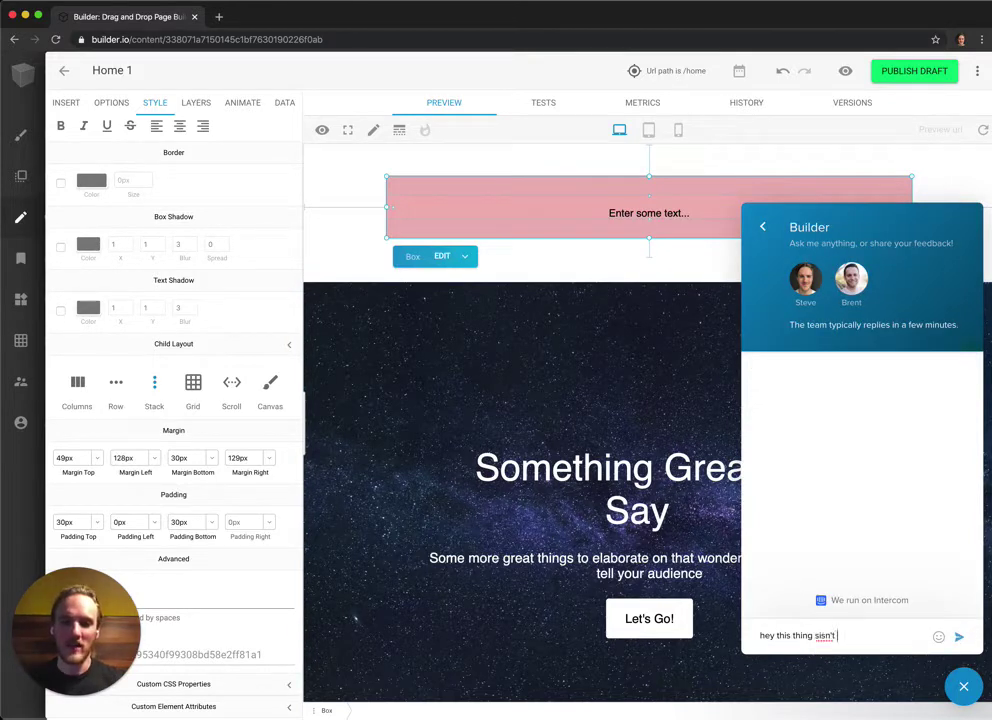
{"action": "type", "text": "aslkasdfljk asdf;lsdlasdf;joasdfl asdf;lj asdf"}
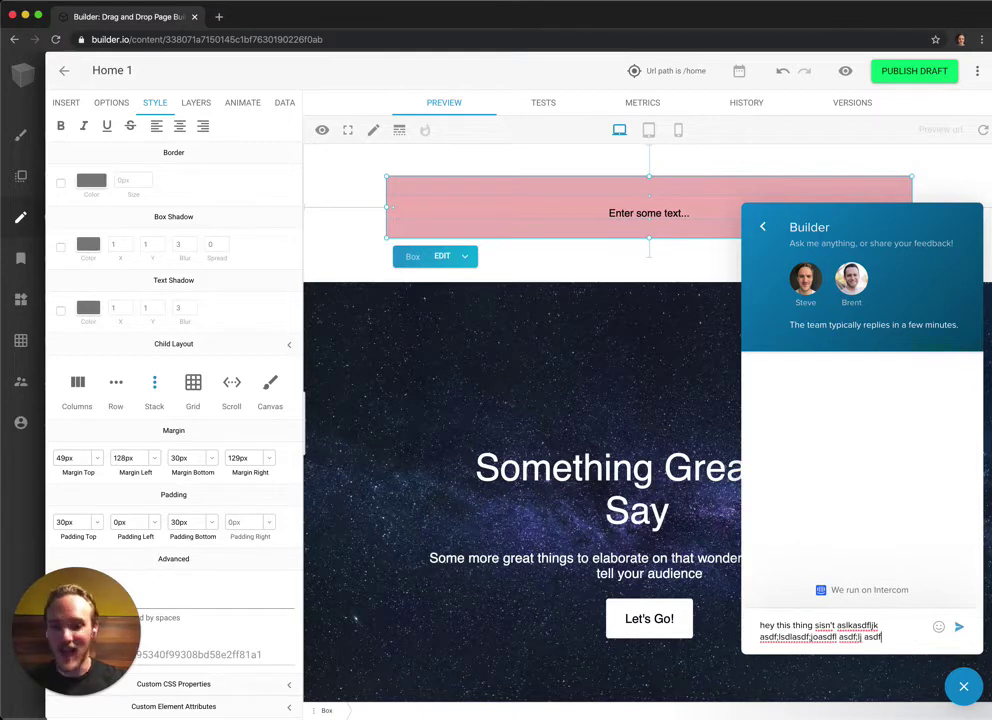
{"action": "key", "text": "ctrl+a"}
{"action": "key", "text": "BackSpace"}
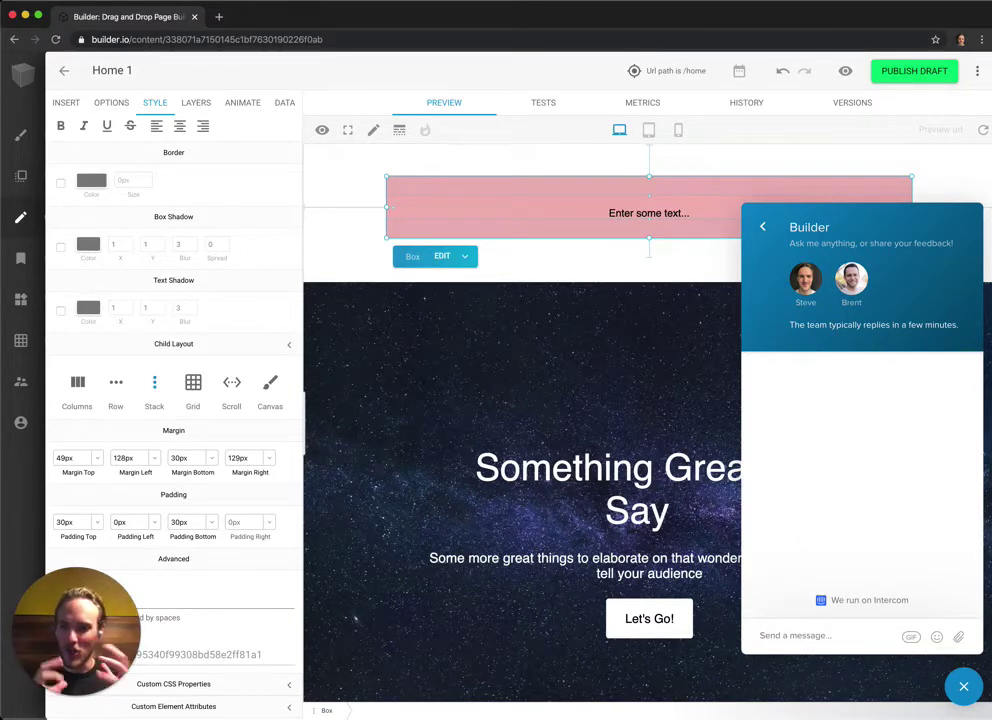
{"action": "left_click", "coordinate": [625, 462]}
{"action": "left_click", "coordinate": [647, 412]}
{"action": "key", "text": "Escape"}
{"action": "left_click", "coordinate": [583, 265]}
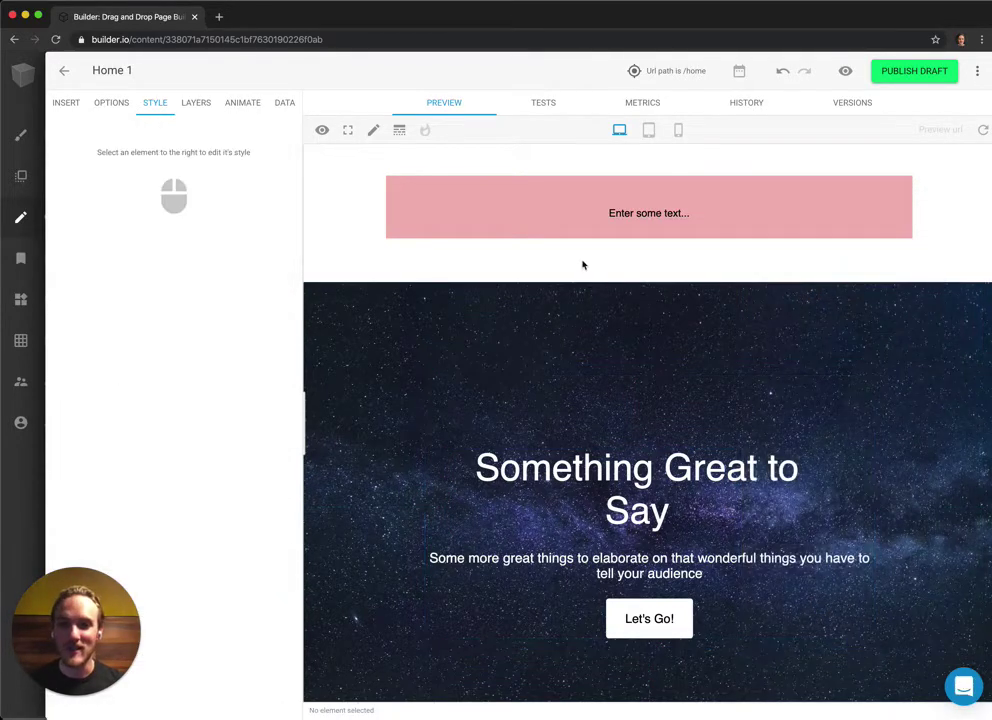
Step: Delete the pink box and insert a Columns block above the hero section
{"action": "left_click", "coordinate": [524, 225]}
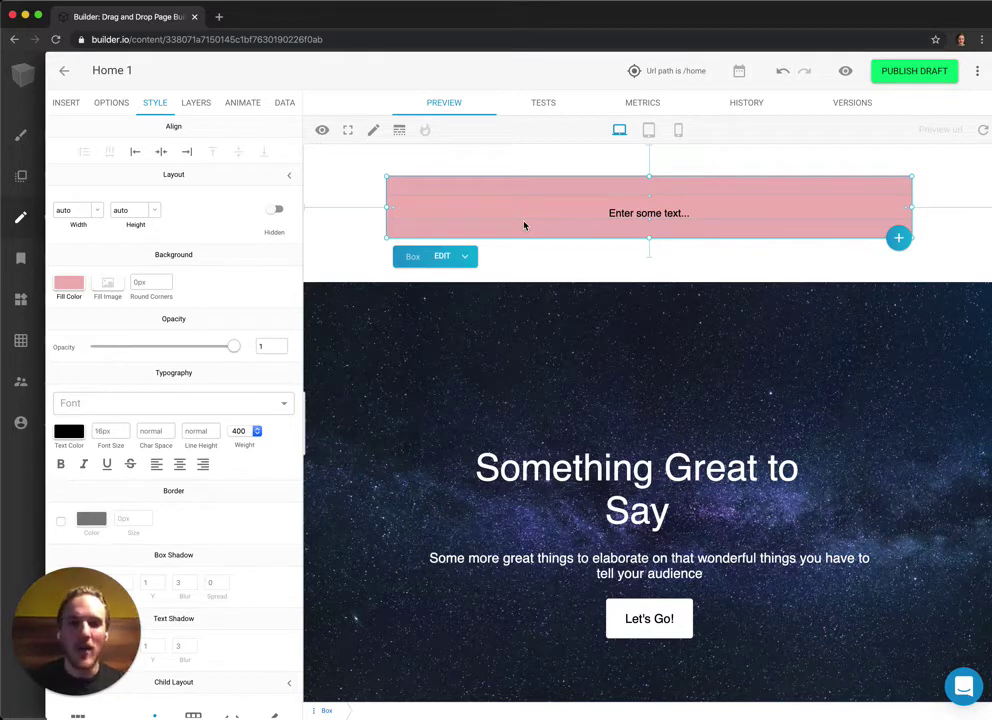
{"action": "key", "text": "BackSpace"}
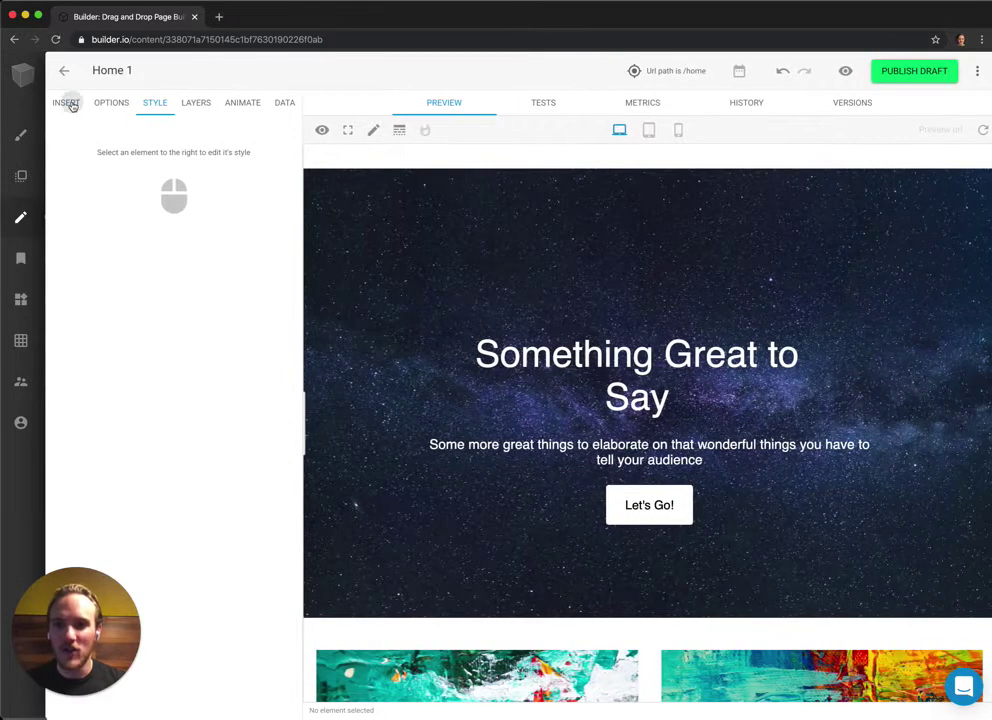
{"action": "left_click", "coordinate": [69, 102]}
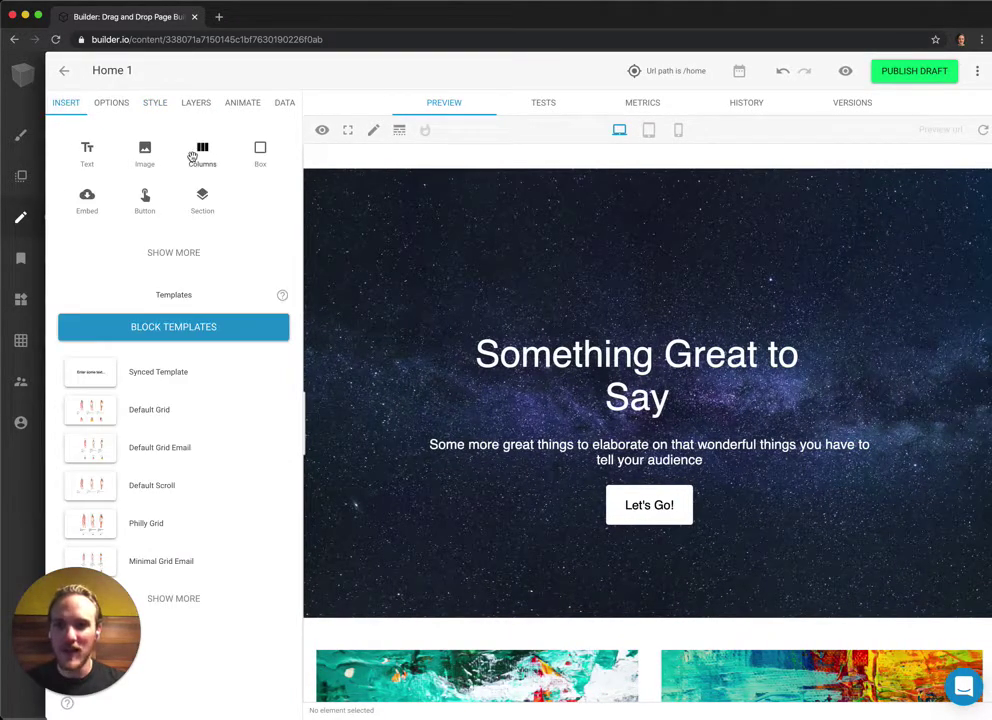
{"action": "left_click_drag", "start_coordinate": [198, 156], "coordinate": [644, 210]}
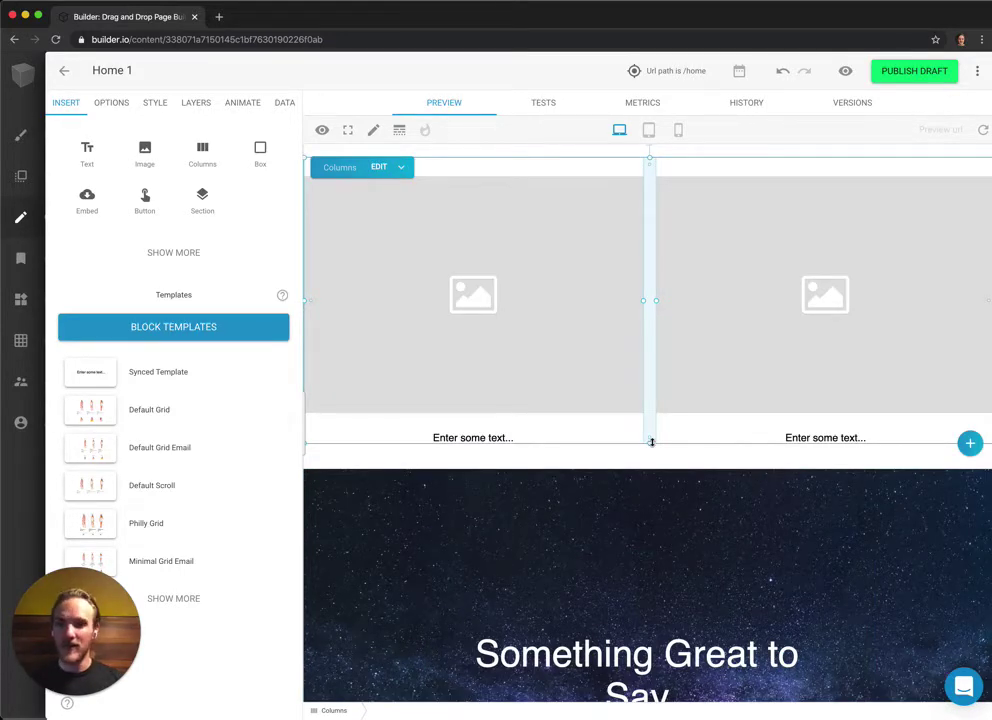
Step: Preview the two-column block at tablet size and return to the desktop view
{"action": "left_click", "coordinate": [156, 102]}
{"action": "left_click", "coordinate": [647, 131]}
{"action": "left_click", "coordinate": [621, 132]}
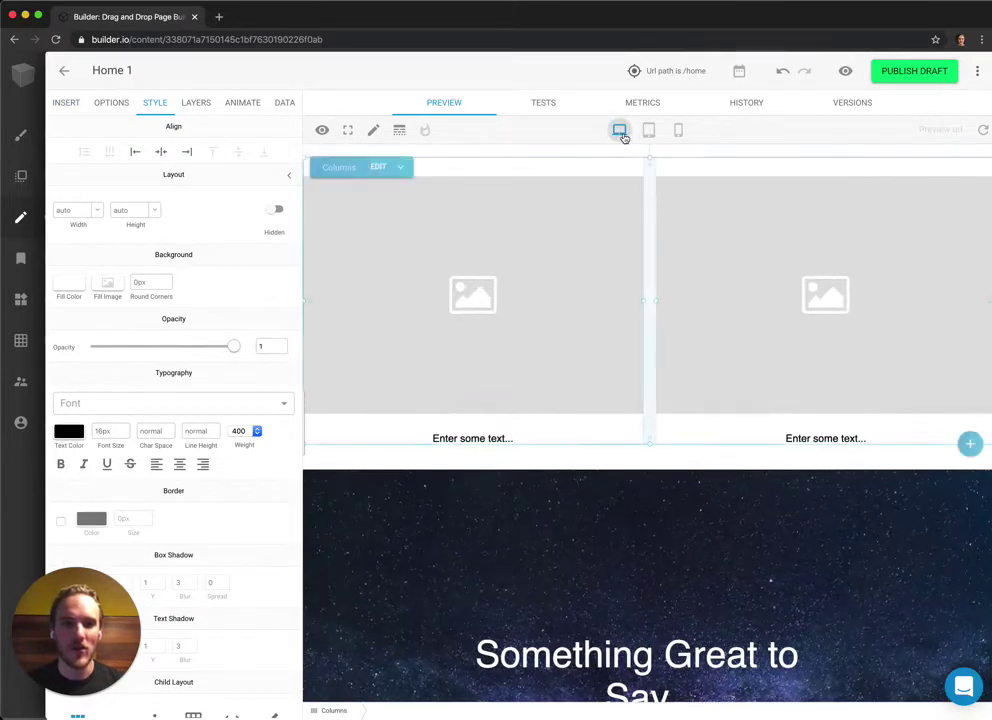
Step: Review the Columns block's advanced options, including the device size at which the columns stack, leaving it at tablet
{"action": "left_click", "coordinate": [378, 167]}
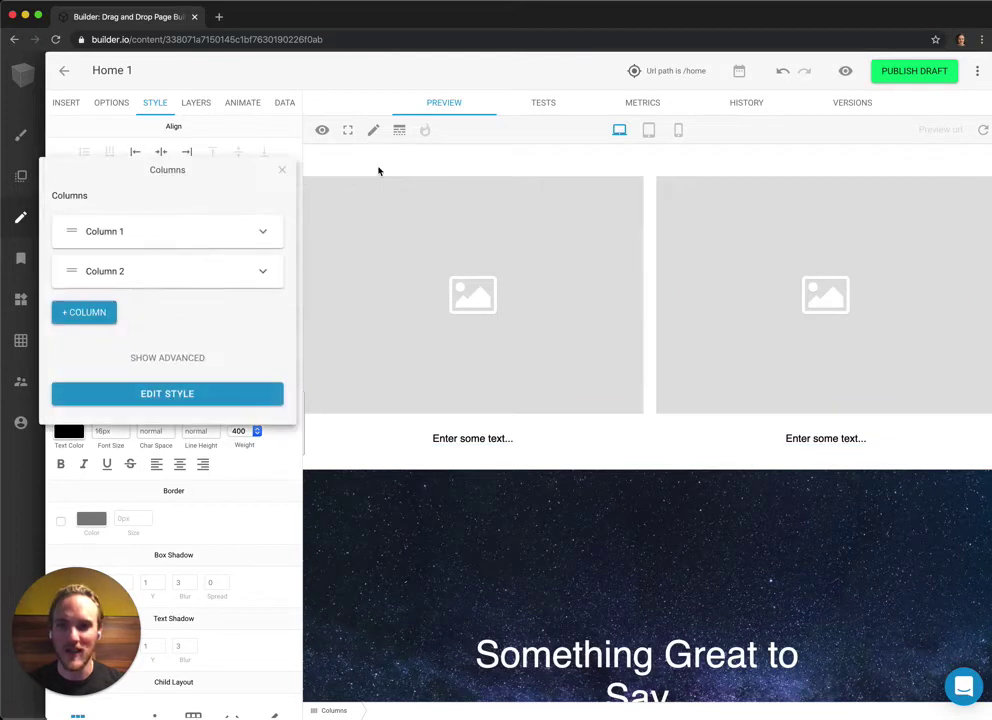
{"action": "left_click", "coordinate": [176, 355]}
{"action": "left_click", "coordinate": [91, 455]}
{"action": "left_click", "coordinate": [115, 453]}
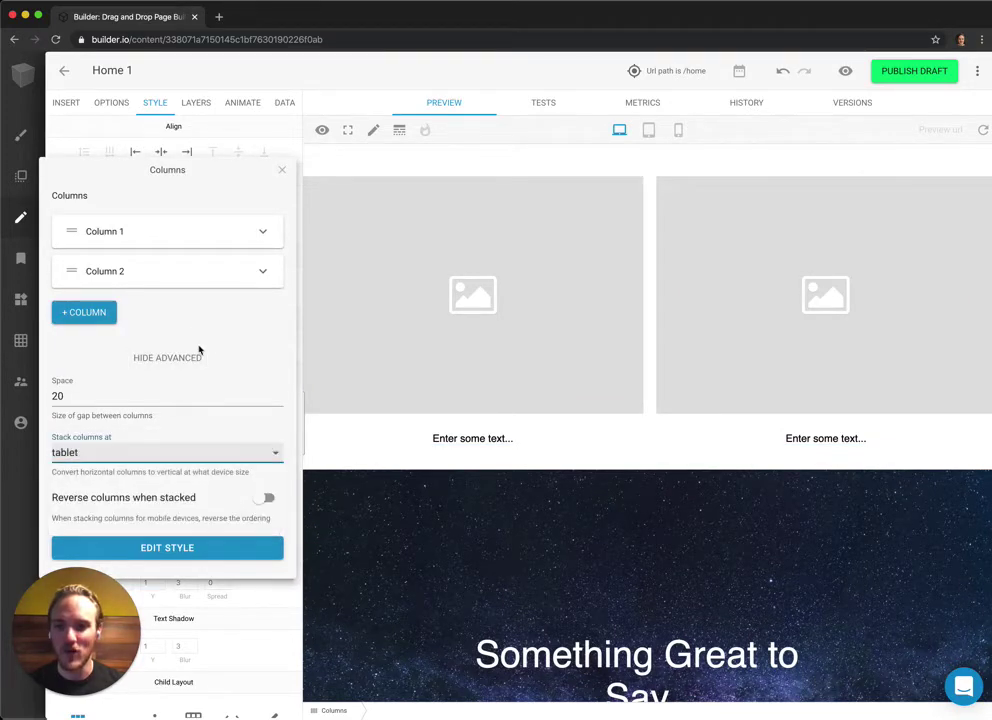
{"action": "left_click", "coordinate": [332, 338]}
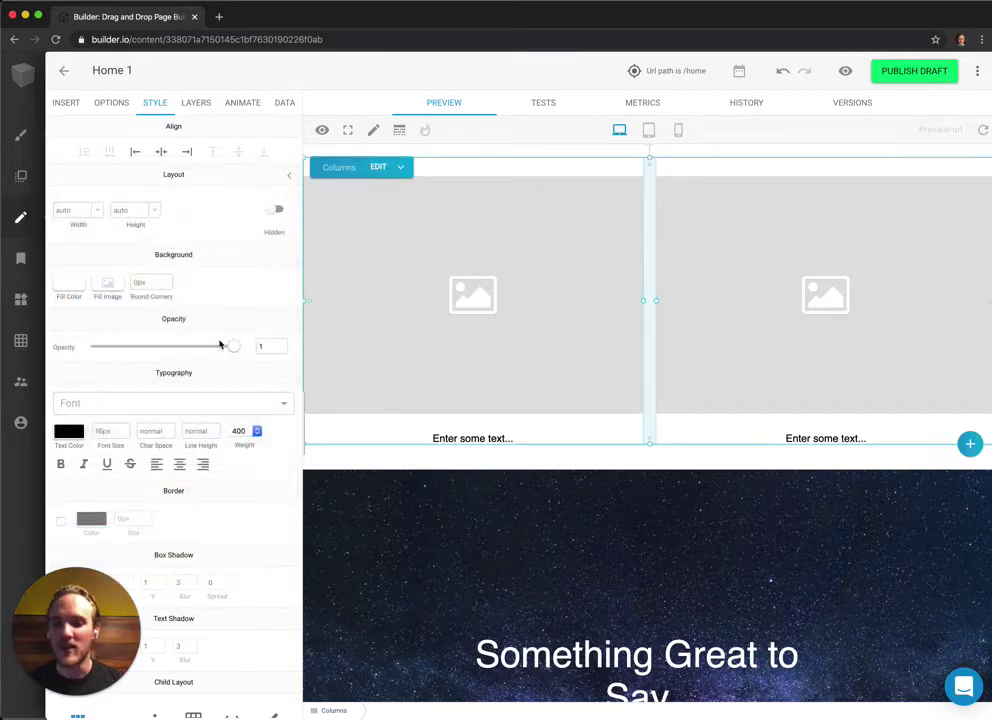
Step: Switch the columns' child layout to Scroll and duplicate the image-and-text box to fill a long horizontal row
{"action": "scroll", "coordinate": [220, 345], "scroll_direction": "down", "scroll_amount": 4}
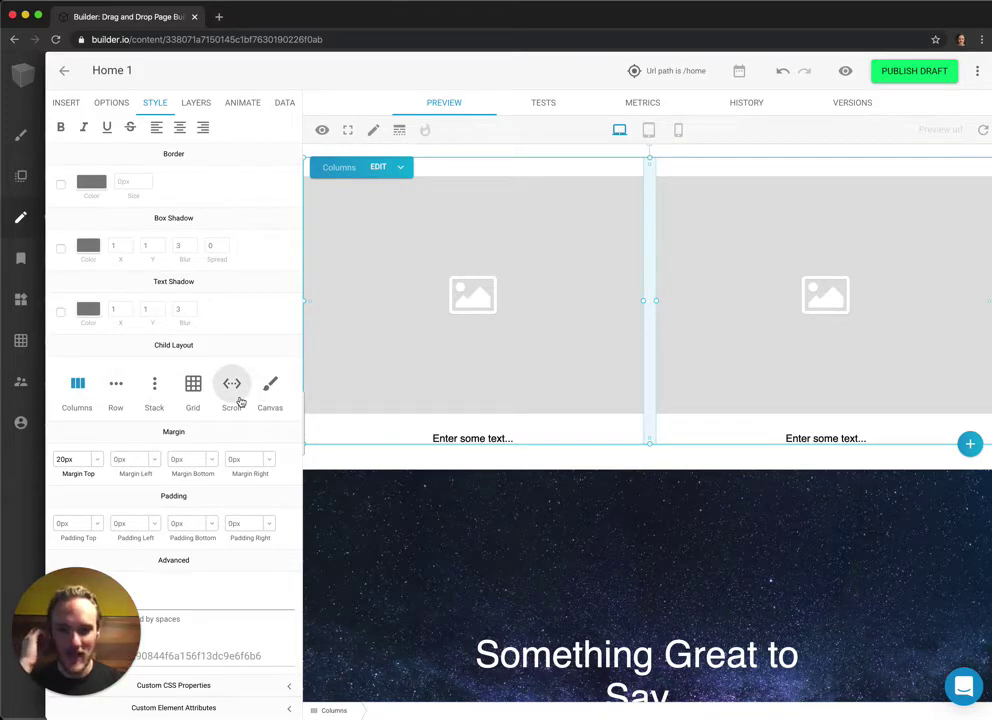
{"action": "left_click", "coordinate": [240, 402]}
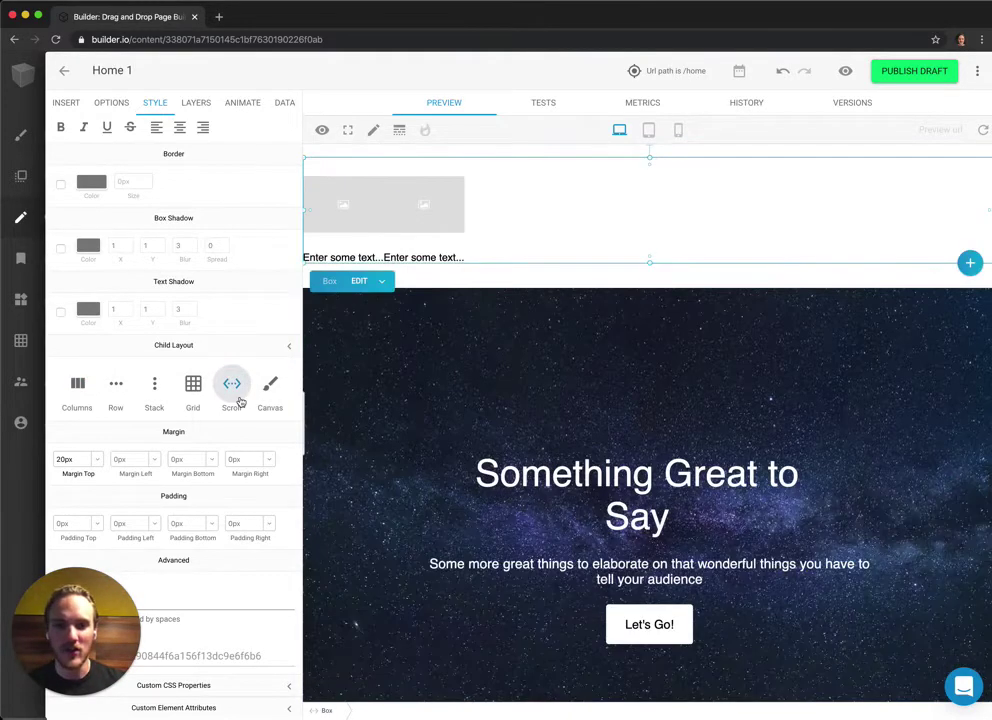
{"action": "left_click", "coordinate": [580, 243]}
Step: Set the outer box's child layout to Grid and test how its items wrap at different preview widths
{"action": "left_click", "coordinate": [192, 386]}
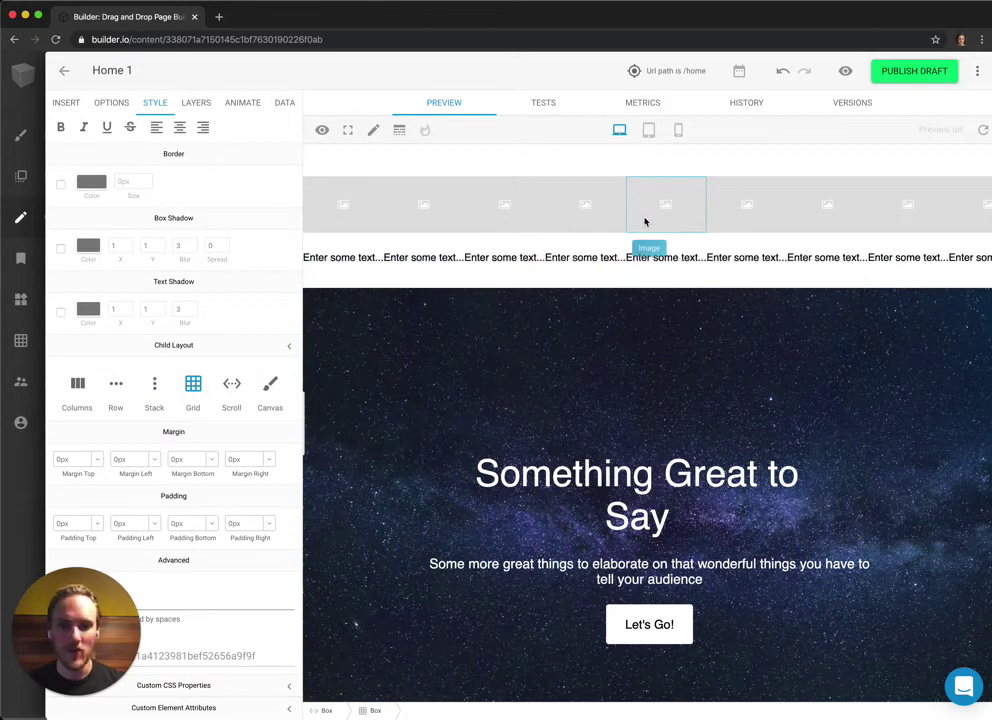
{"action": "left_click", "coordinate": [348, 244]}
{"action": "left_click", "coordinate": [199, 102]}
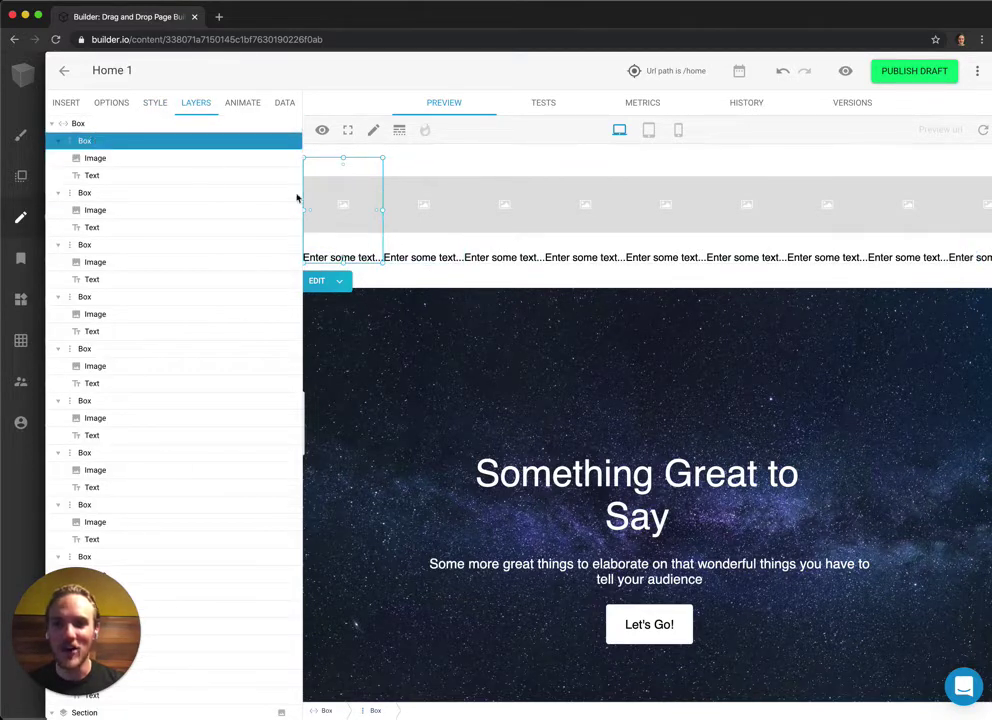
{"action": "left_click", "coordinate": [90, 125]}
{"action": "left_click", "coordinate": [157, 103]}
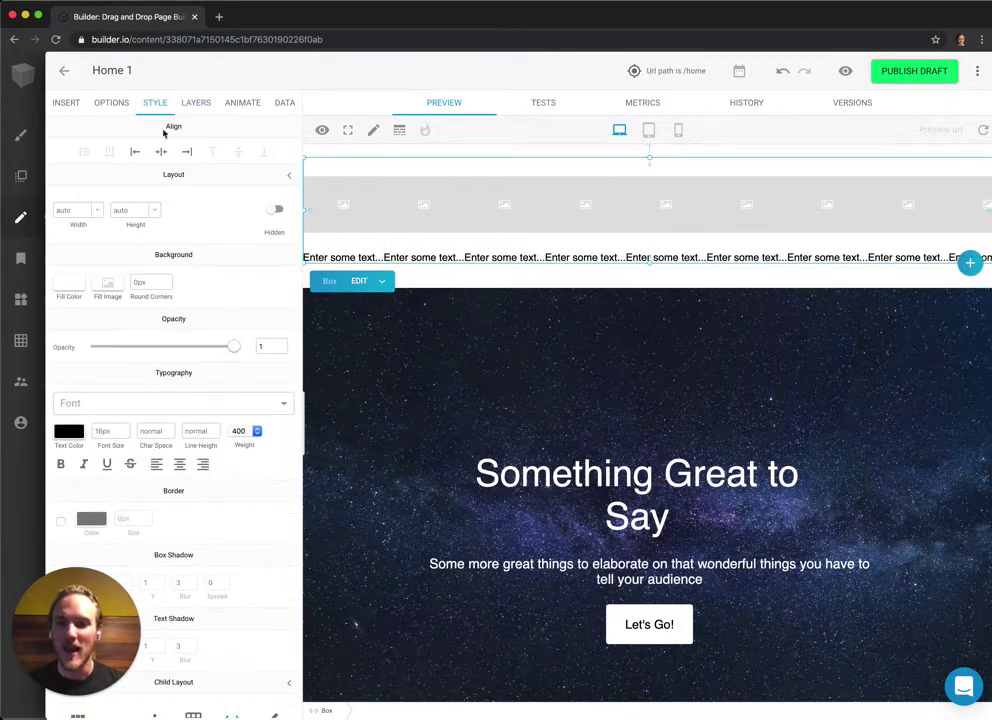
{"action": "scroll", "coordinate": [206, 458], "scroll_direction": "down", "scroll_amount": 5}
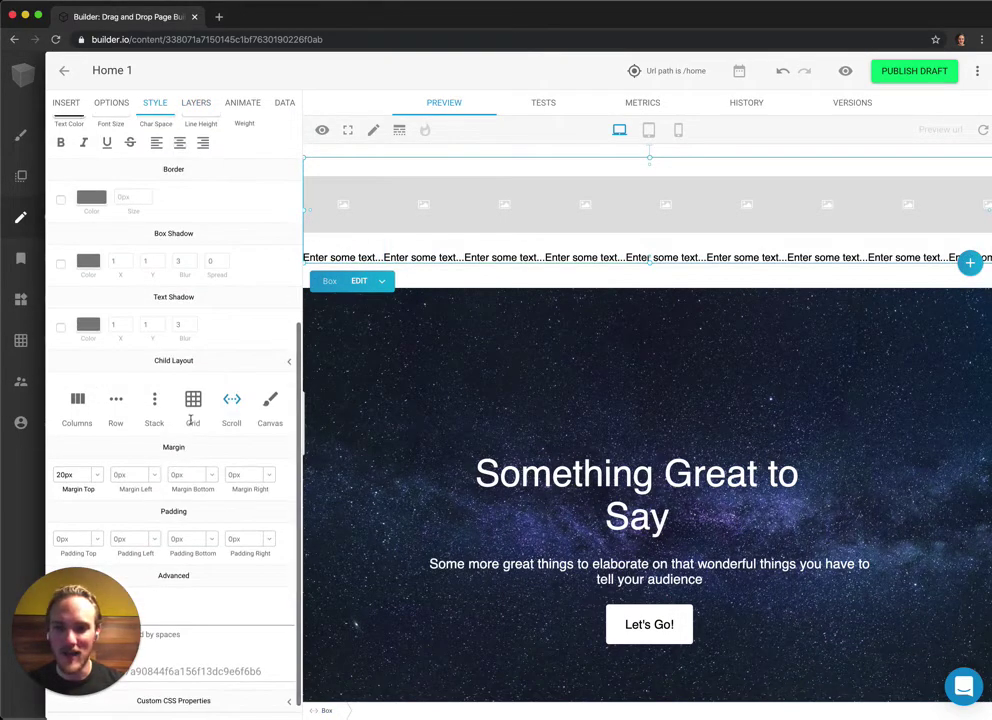
{"action": "left_click", "coordinate": [192, 416]}
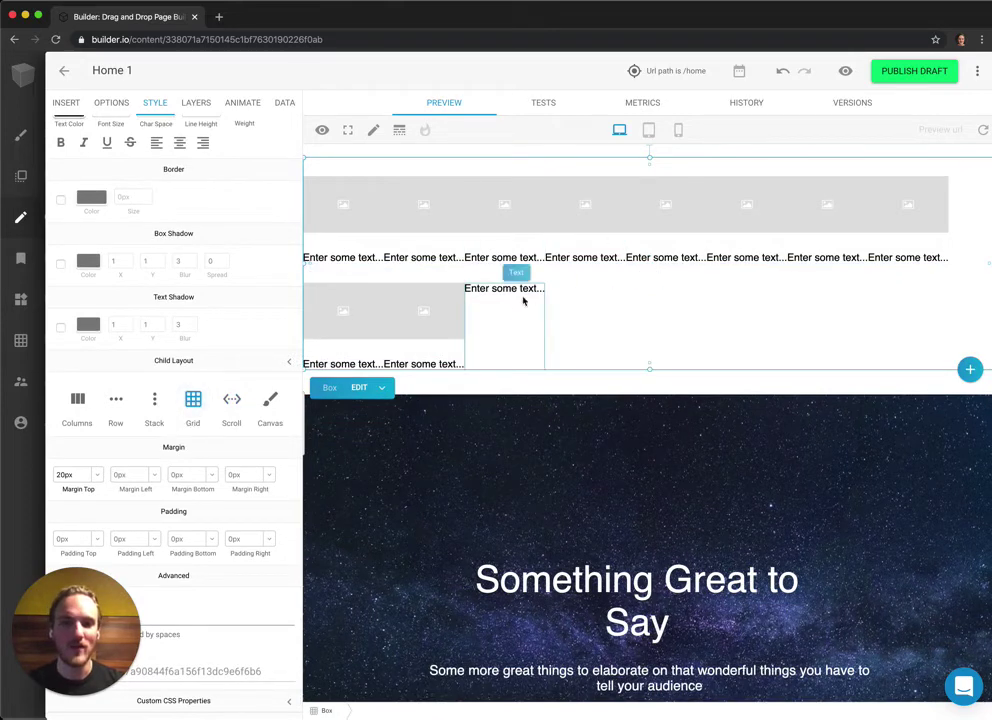
{"action": "key", "text": "Escape"}
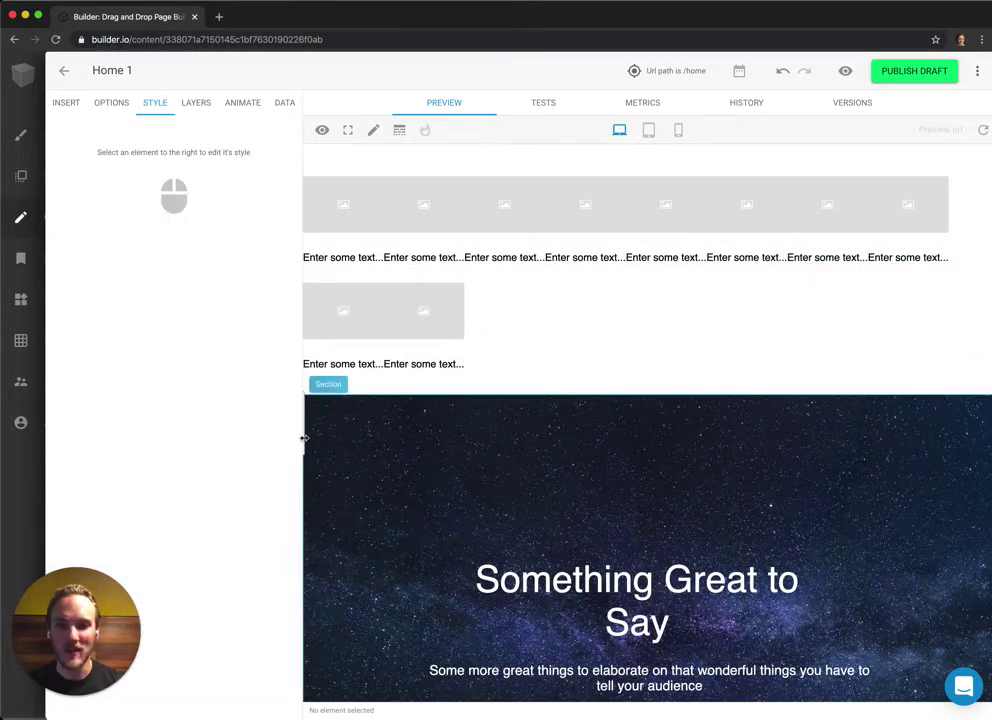
{"action": "left_click_drag", "start_coordinate": [304, 438], "coordinate": [204, 496]}
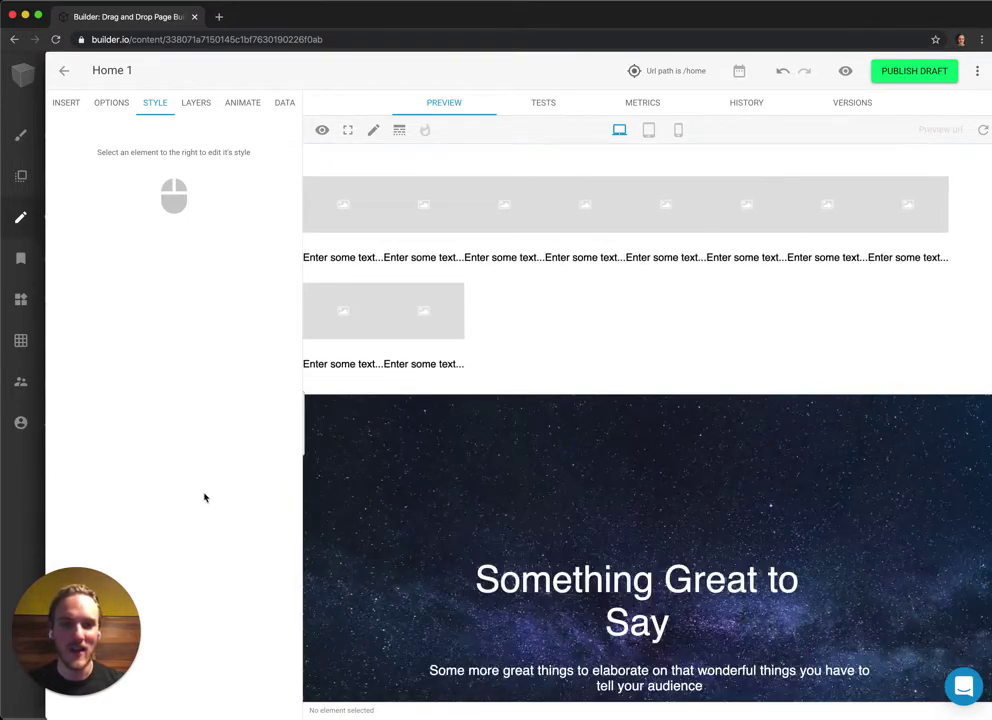
Step: Set the grid box's Justify Content option to center
{"action": "left_click", "coordinate": [611, 321]}
{"action": "scroll", "coordinate": [226, 300], "scroll_direction": "down", "scroll_amount": 5}
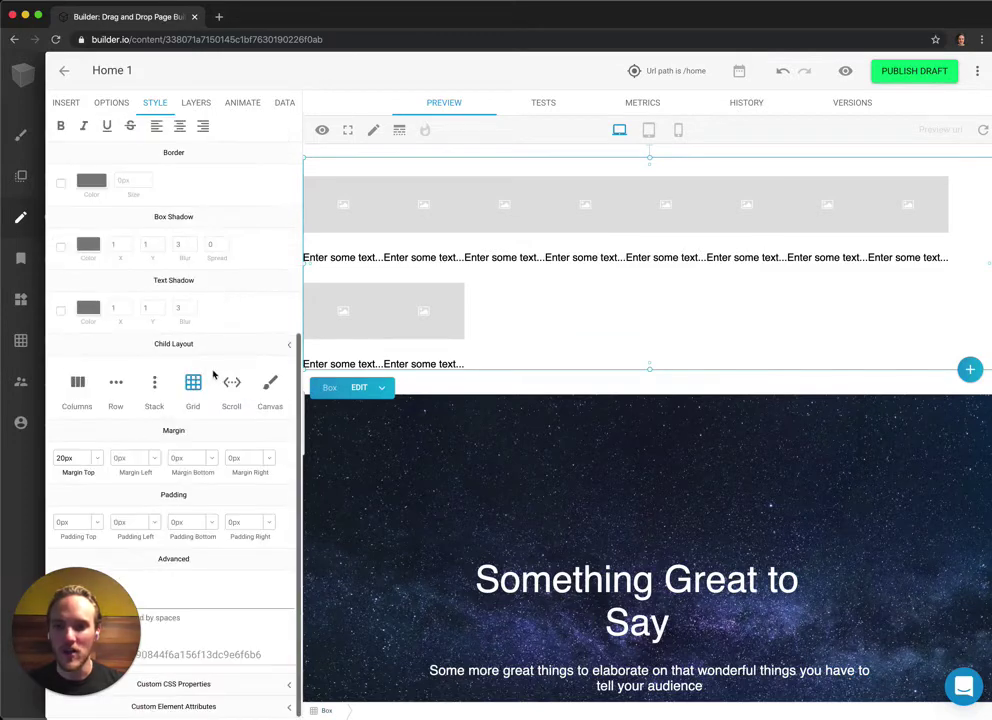
{"action": "left_click", "coordinate": [289, 344]}
{"action": "left_click", "coordinate": [160, 433]}
{"action": "left_click", "coordinate": [190, 489]}
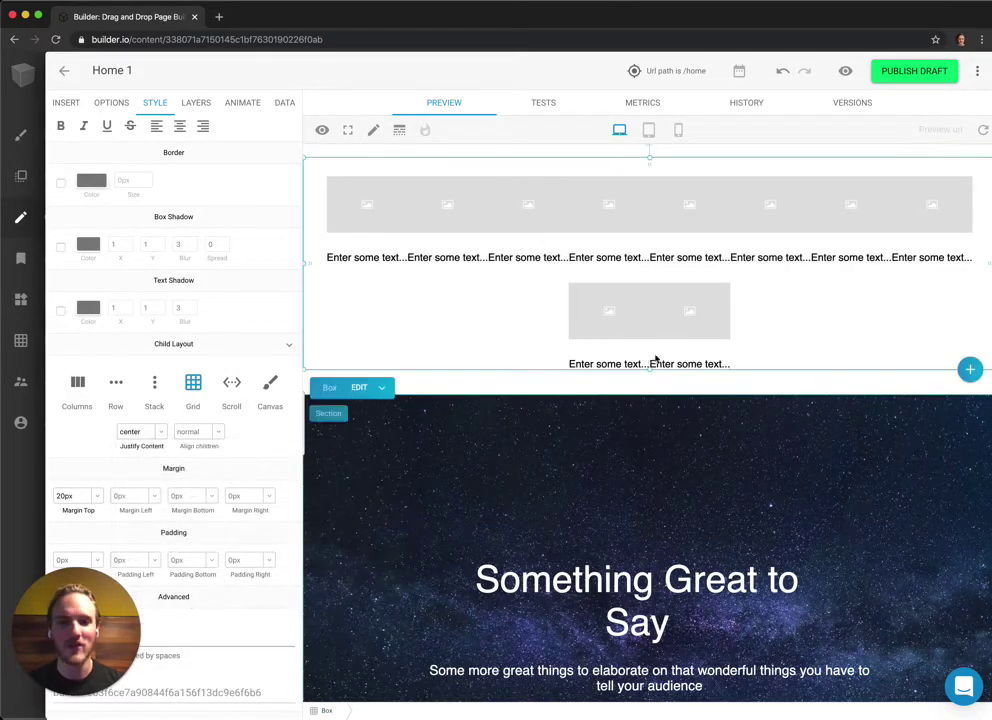
Step: Add a small right margin to the first image-and-text box in the grid
{"action": "left_click", "coordinate": [380, 245]}
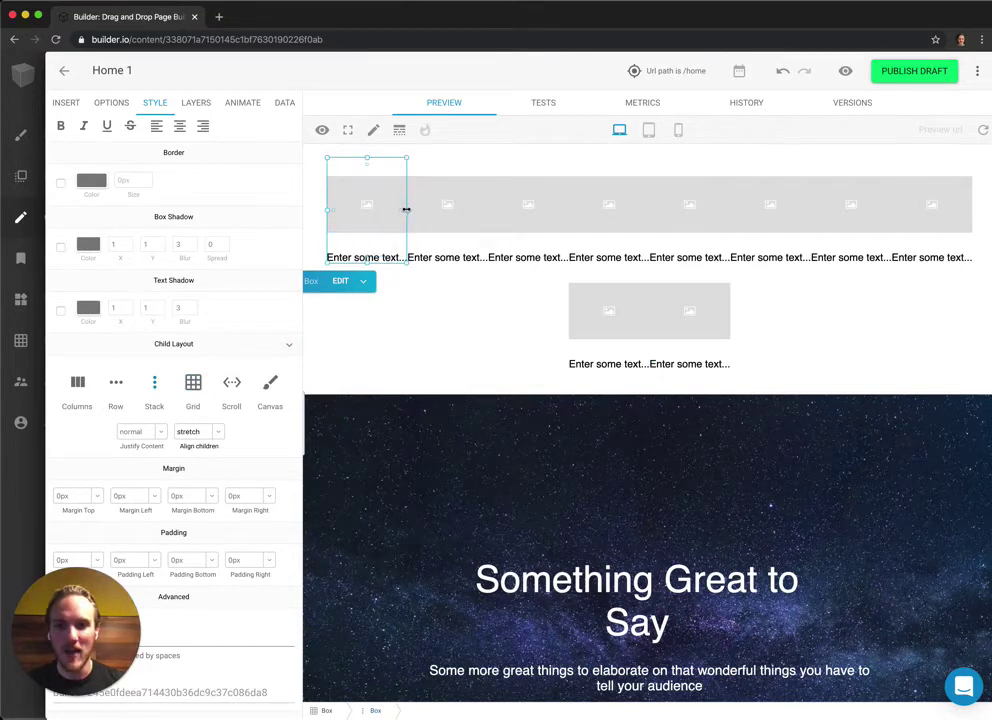
{"action": "mouse_move", "coordinate": [410, 209]}
{"action": "left_mouse_down"}
{"action": "mouse_move", "coordinate": [418, 208]}
{"action": "mouse_move", "coordinate": [390, 210]}
{"action": "mouse_move", "coordinate": [394, 217]}
{"action": "left_mouse_up"}
{"action": "scroll", "coordinate": [178, 236], "scroll_direction": "up", "scroll_amount": 5}
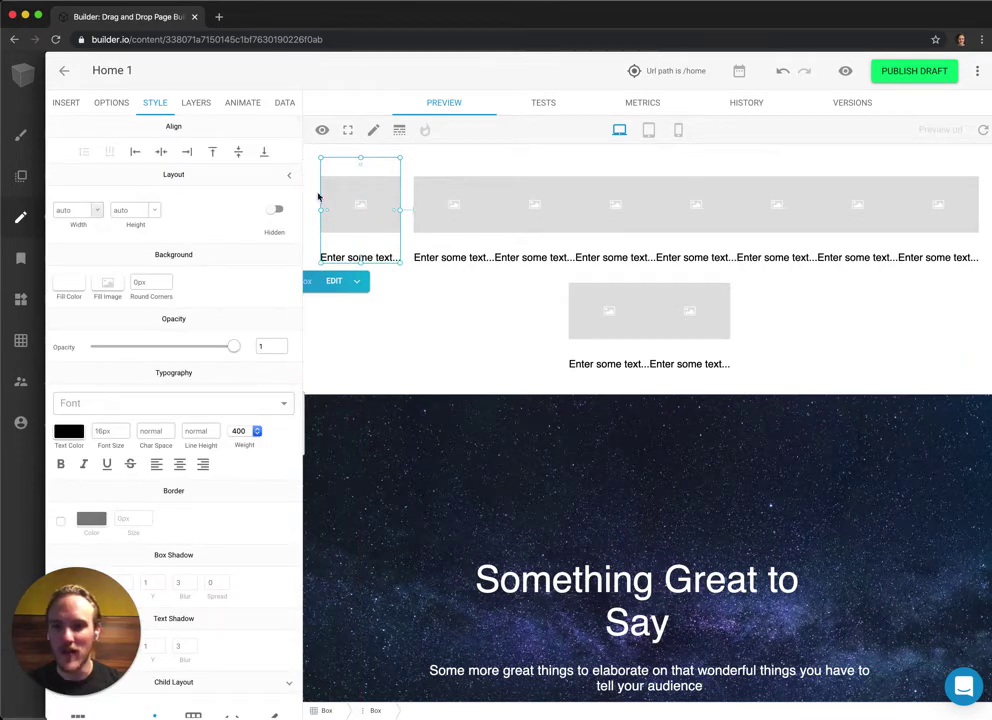
Step: Set the first image-and-text box's width in the grid to 200px
{"action": "left_click", "coordinate": [70, 210]}
{"action": "type", "text": "200px"}
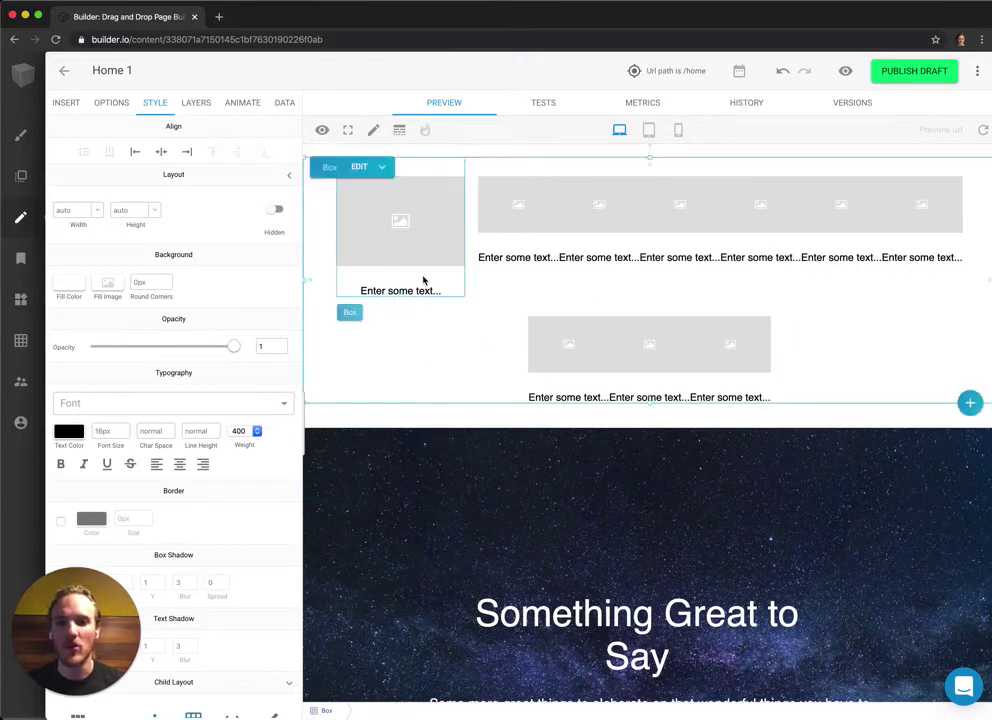
{"action": "left_click", "coordinate": [424, 280]}
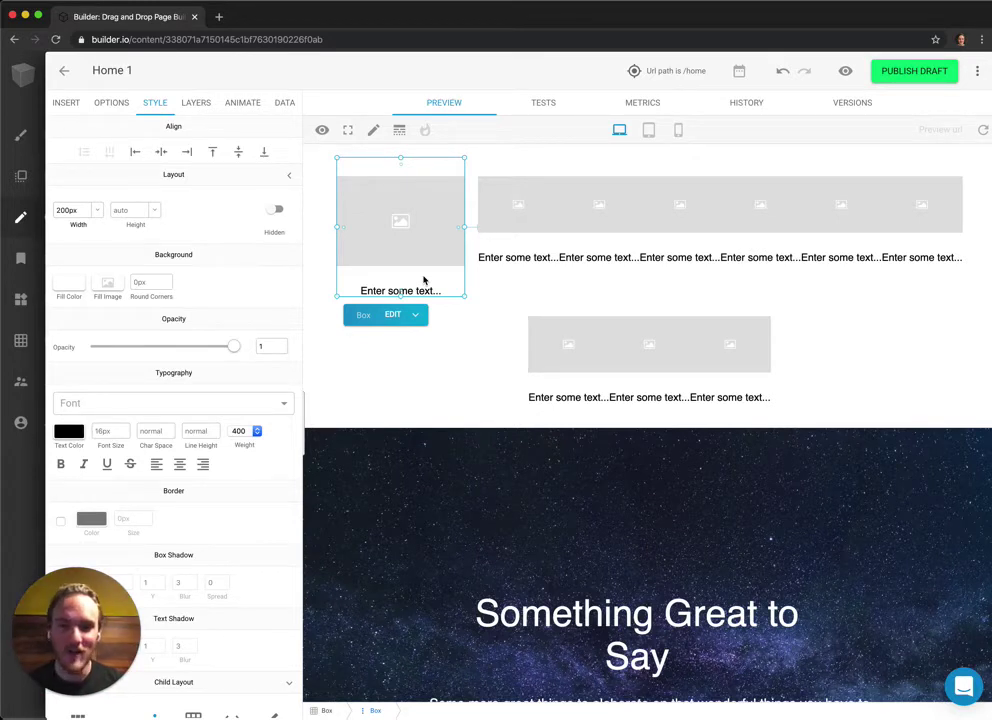
Step: Select all children of the outer grid box and set their width to 300px
{"action": "left_click", "coordinate": [451, 357]}
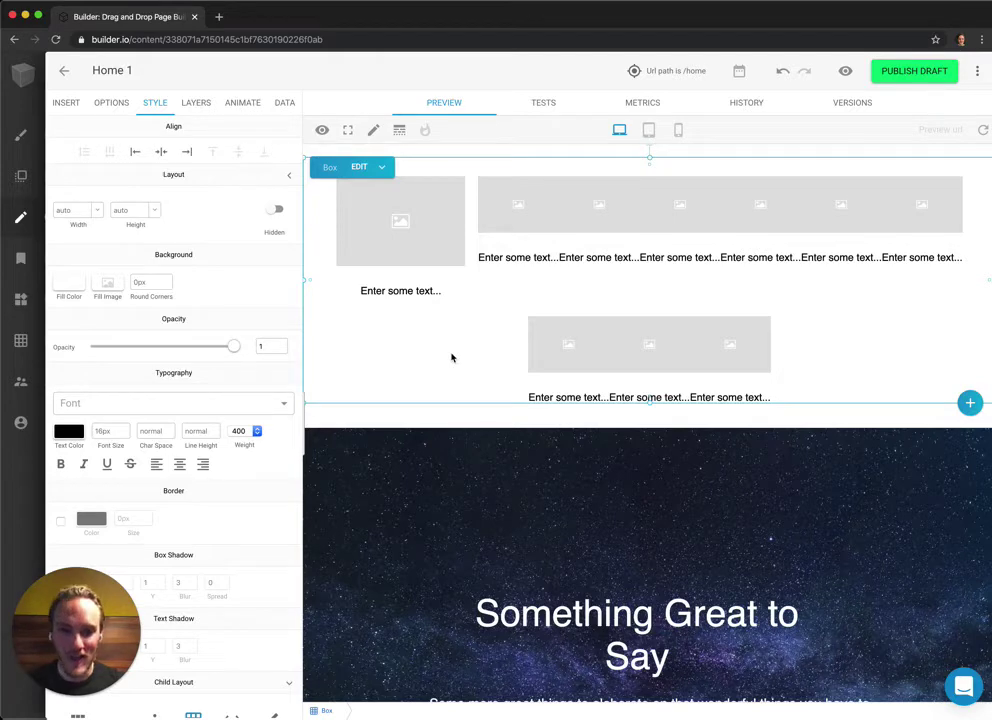
{"action": "right_click", "coordinate": [386, 360]}
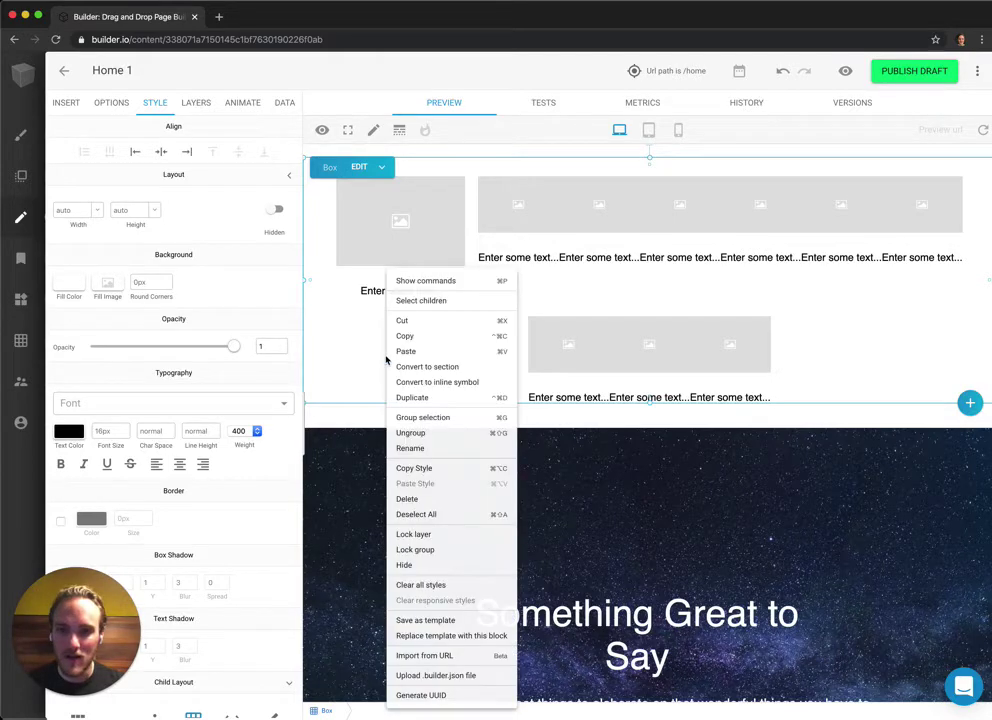
{"action": "left_click", "coordinate": [435, 302]}
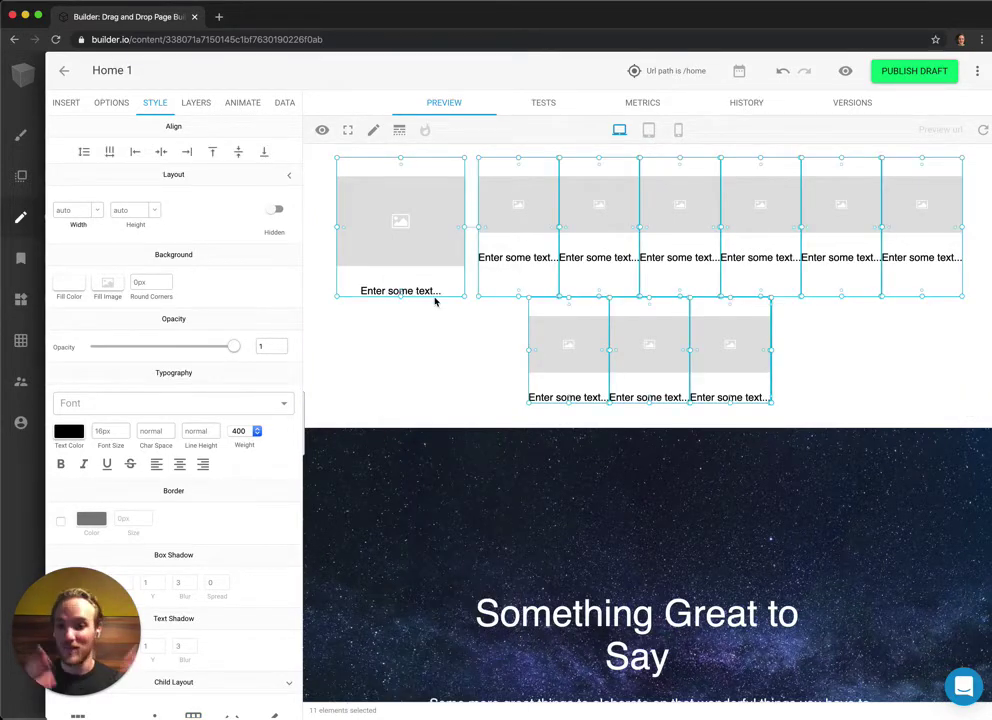
{"action": "left_click", "coordinate": [70, 210]}
{"action": "type", "text": "300px"}
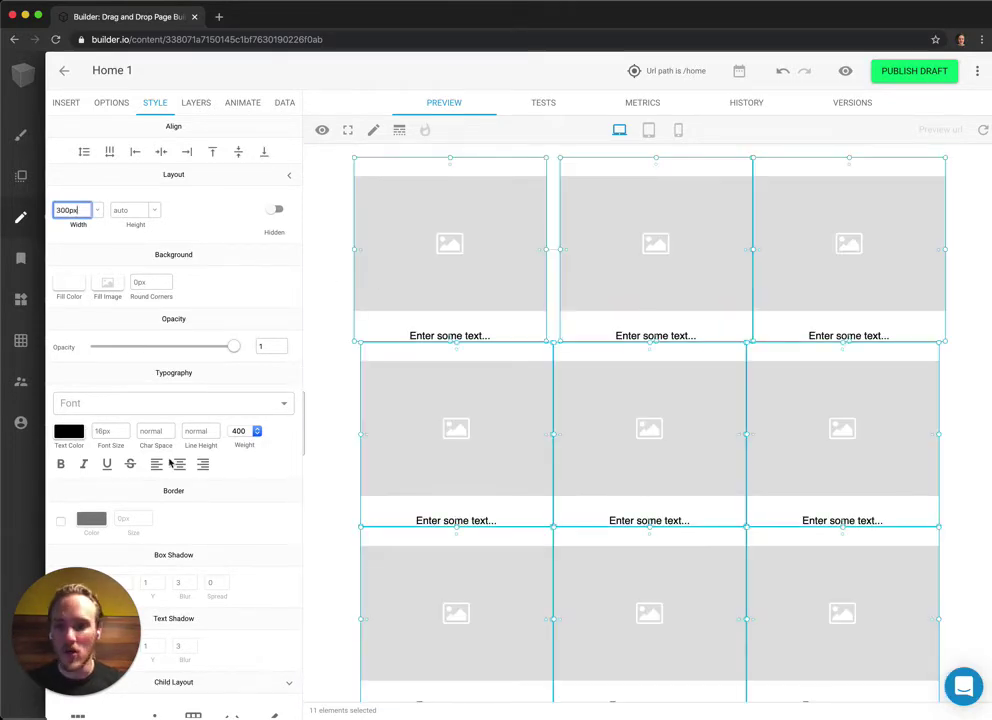
Step: Give all selected grid boxes a 10px right margin and a 3px top margin
{"action": "scroll", "coordinate": [240, 450], "scroll_direction": "down", "scroll_amount": 5}
{"action": "left_click", "coordinate": [244, 457]}
{"action": "type", "text": "10px"}
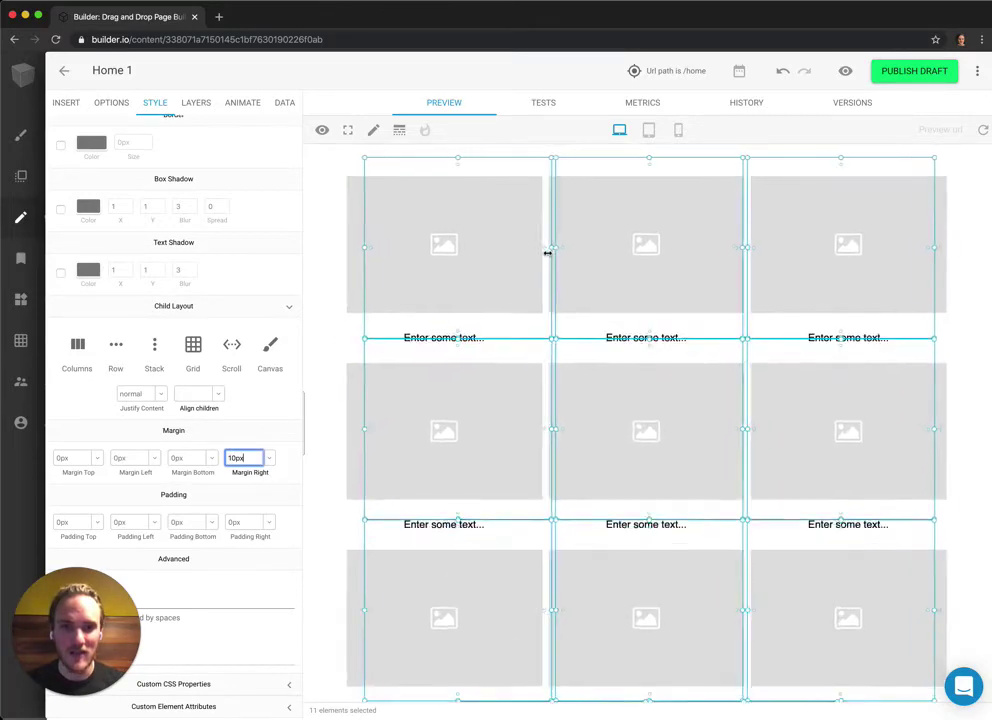
{"action": "mouse_move", "coordinate": [441, 157]}
{"action": "left_mouse_down"}
{"action": "mouse_move", "coordinate": [441, 184]}
{"action": "mouse_move", "coordinate": [441, 159]}
{"action": "left_mouse_up"}
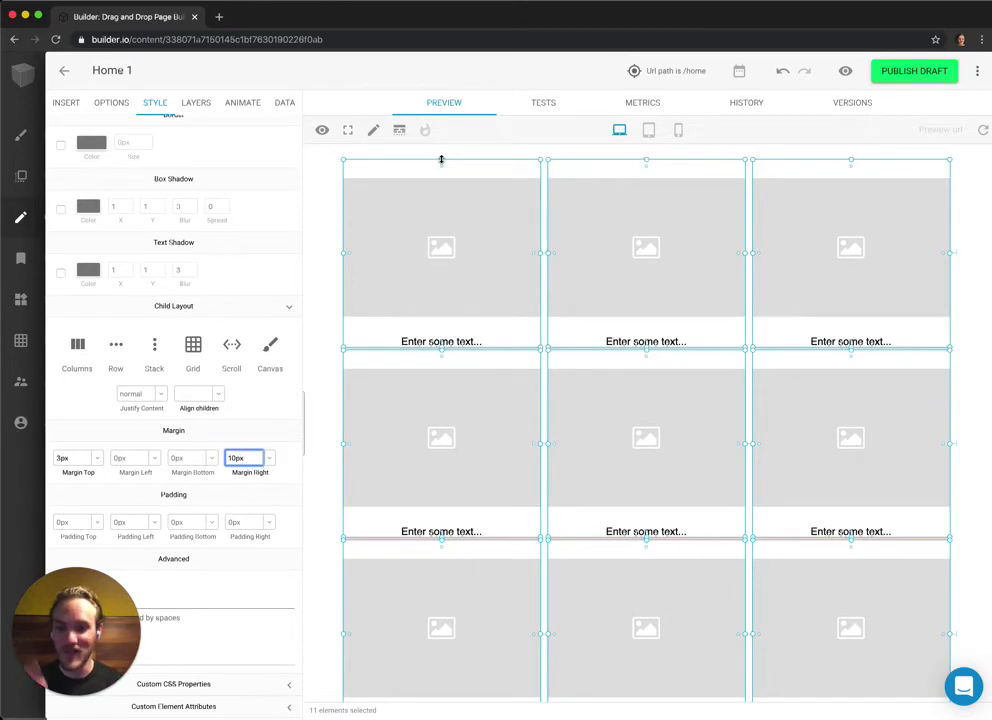
Step: Select only the three boxes in the grid's first row and set their width to 258px
{"action": "key", "text": "Escape"}
{"action": "key", "text": "Escape"}
{"action": "left_click", "coordinate": [376, 332]}
{"action": "left_click", "coordinate": [574, 334], "text": "shift"}
{"action": "left_click", "coordinate": [798, 328], "text": "shift"}
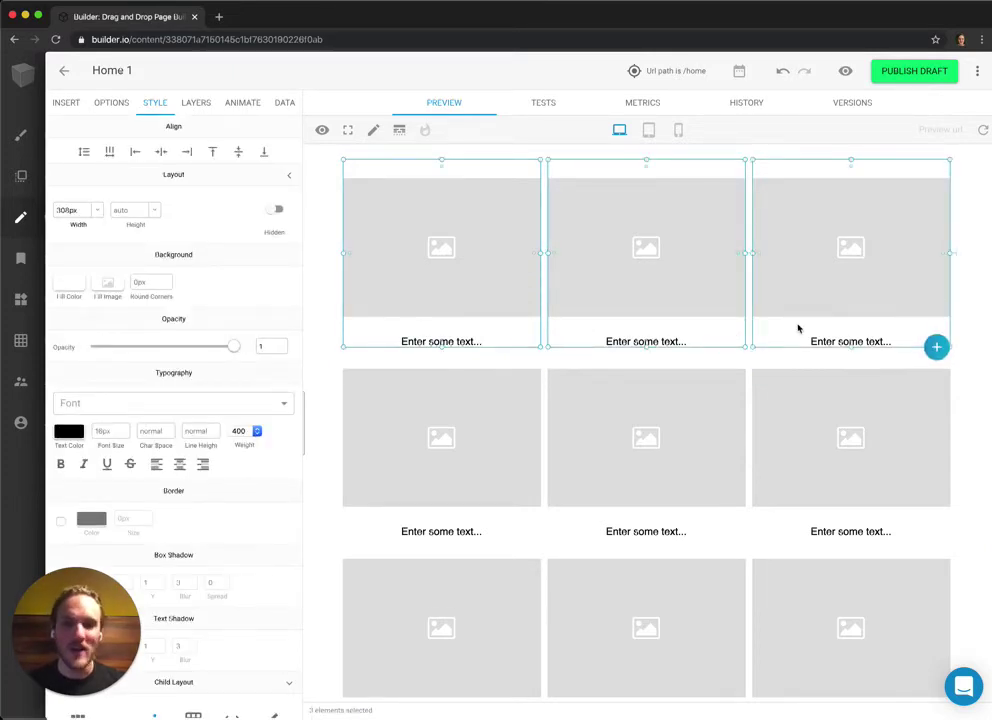
{"action": "double_click", "coordinate": [66, 210]}
{"action": "type", "text": "278px"}
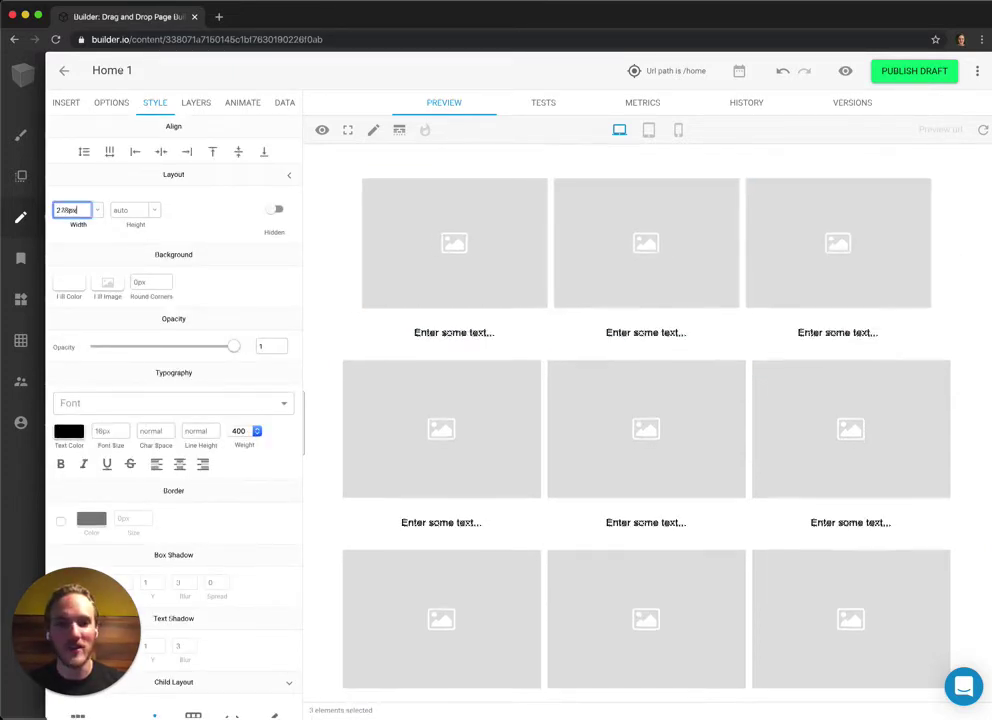
{"action": "key", "text": "shift+Down"}
{"action": "key", "text": "shift+Down"}
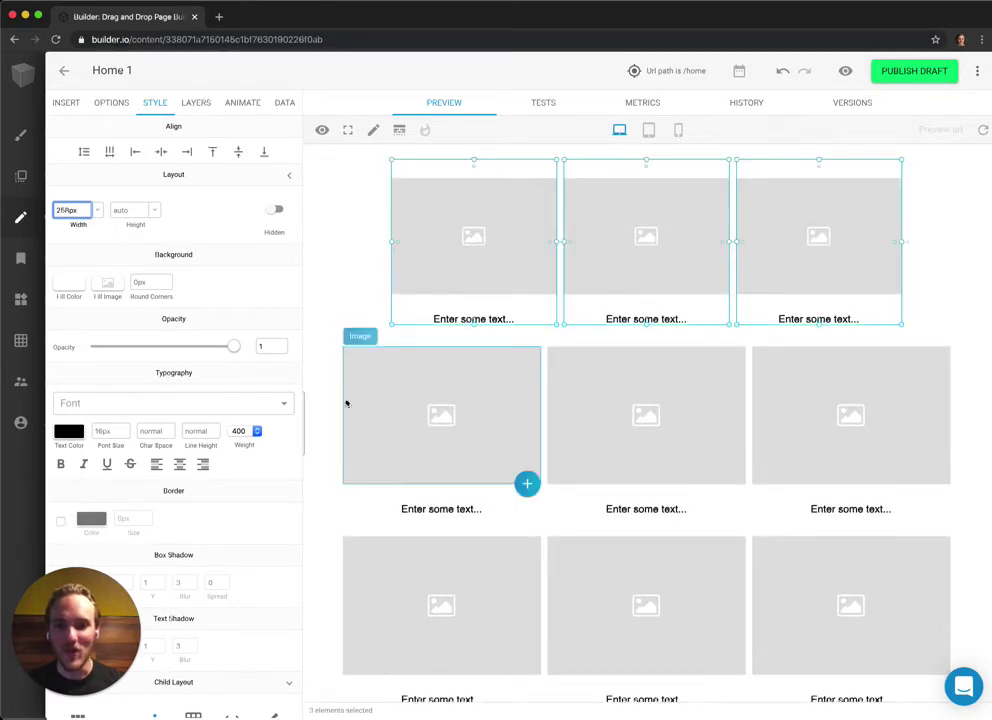
{"action": "left_click", "coordinate": [345, 352]}
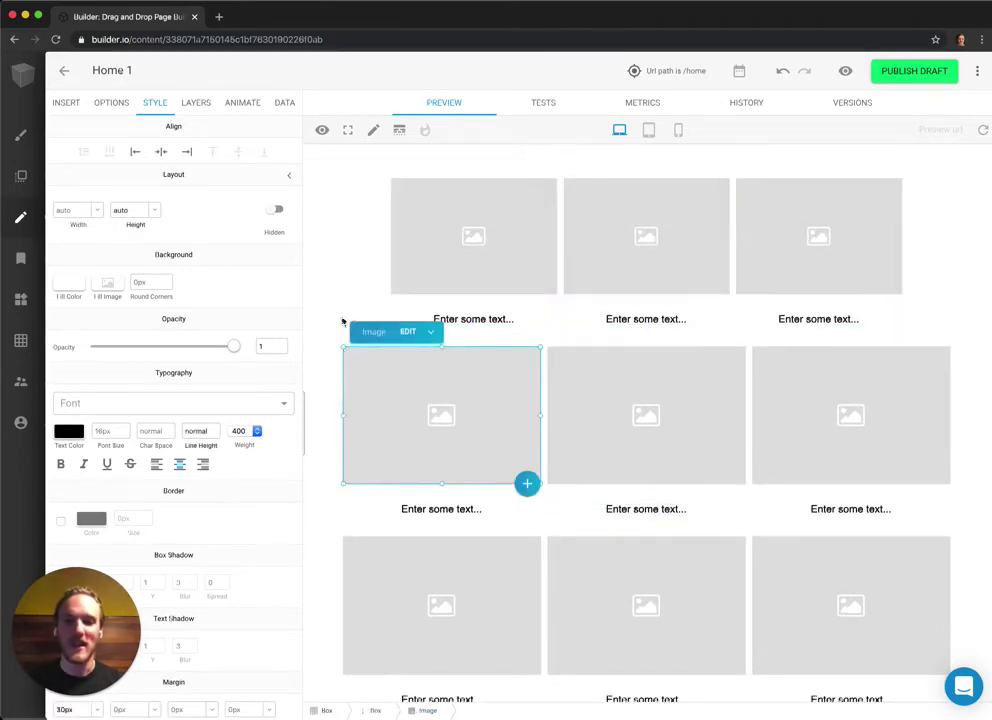
{"action": "left_click", "coordinate": [351, 316]}
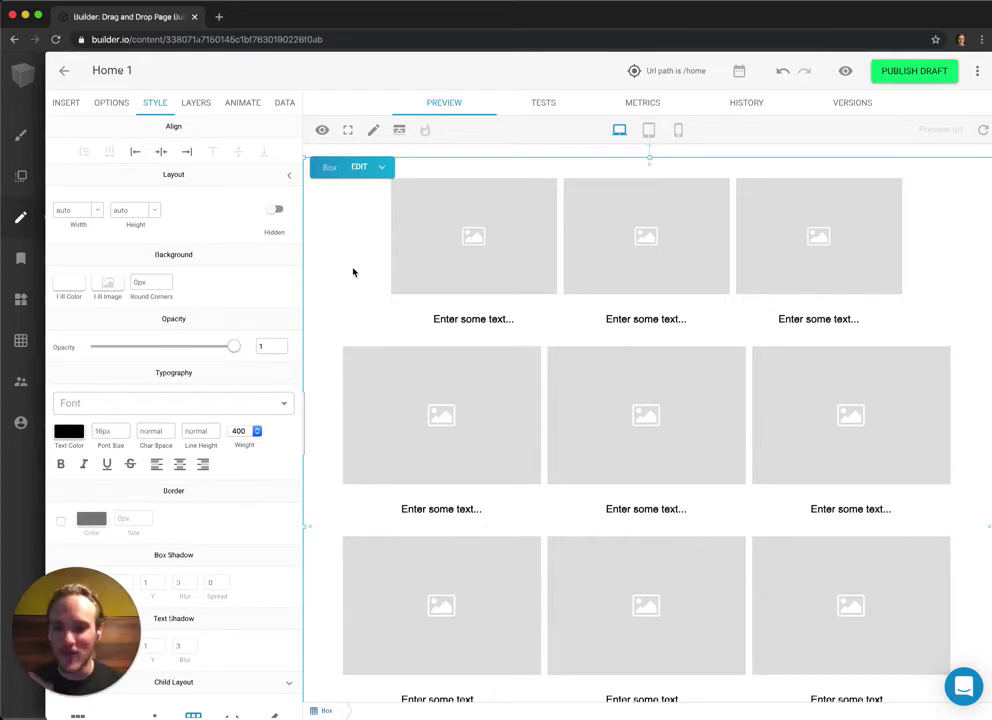
Step: Rename the first and third boxes of the grid "Big box" and the second "Big Box"
{"action": "left_click", "coordinate": [490, 316]}
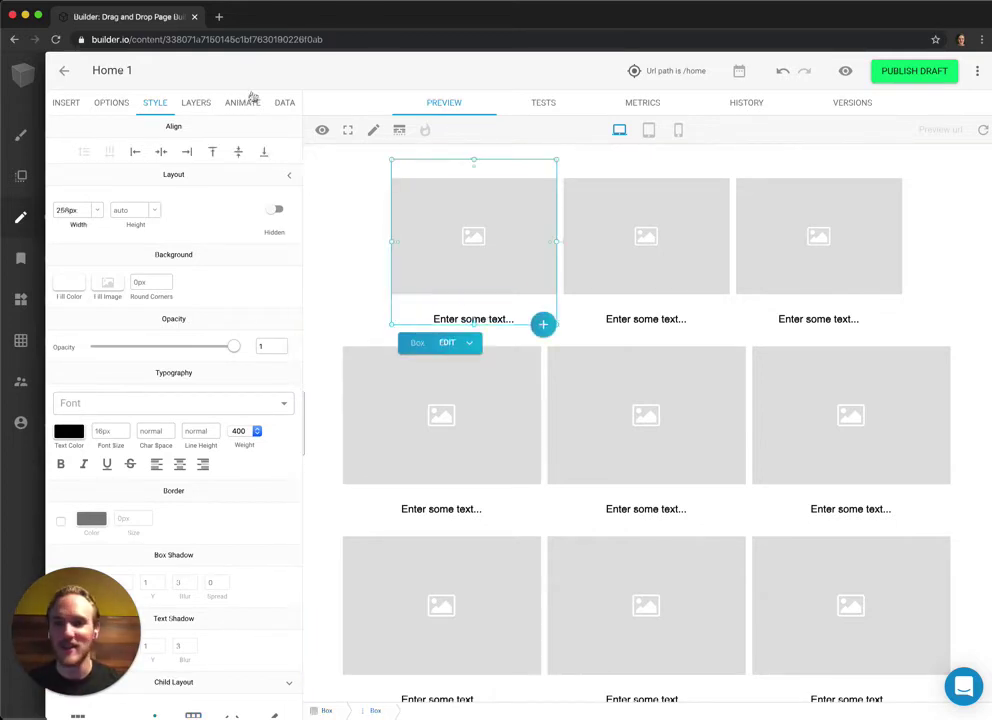
{"action": "left_click", "coordinate": [204, 104]}
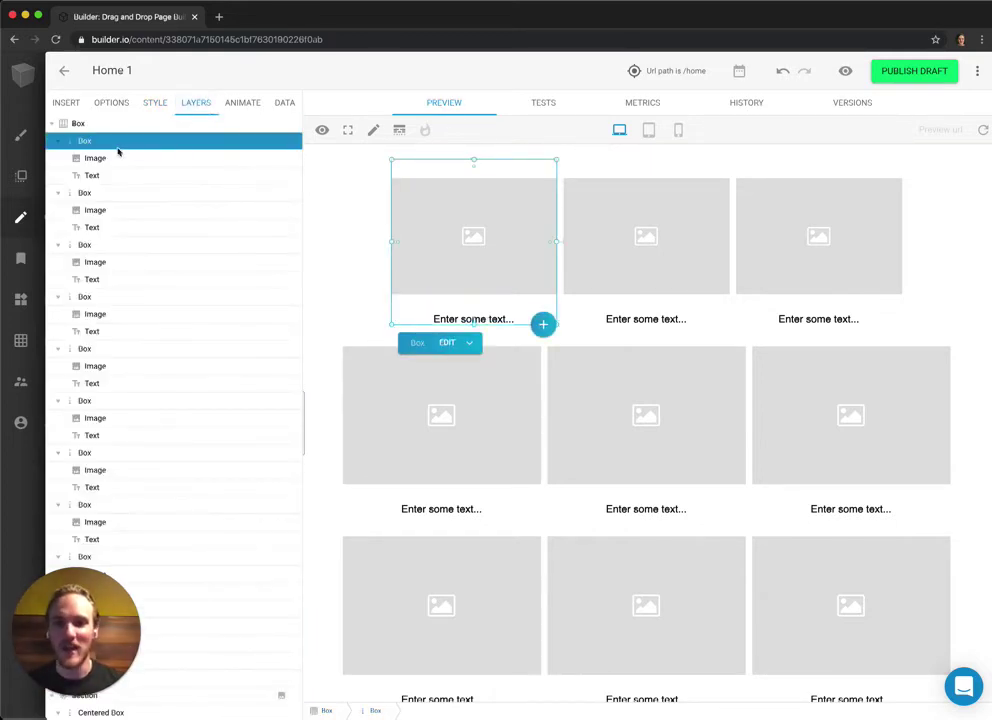
{"action": "double_click", "coordinate": [114, 142]}
{"action": "type", "text": "Big box"}
{"action": "key", "text": "Return"}
{"action": "double_click", "coordinate": [86, 193]}
{"action": "type", "text": "Big Box"}
{"action": "key", "text": "Return"}
{"action": "left_click", "coordinate": [104, 259]}
{"action": "double_click", "coordinate": [86, 245]}
{"action": "type", "text": "Big box"}
{"action": "key", "text": "Return"}
Step: Select all elements sharing the first box's name, and correct the second box's name to "Big box"
{"action": "right_click", "coordinate": [456, 308]}
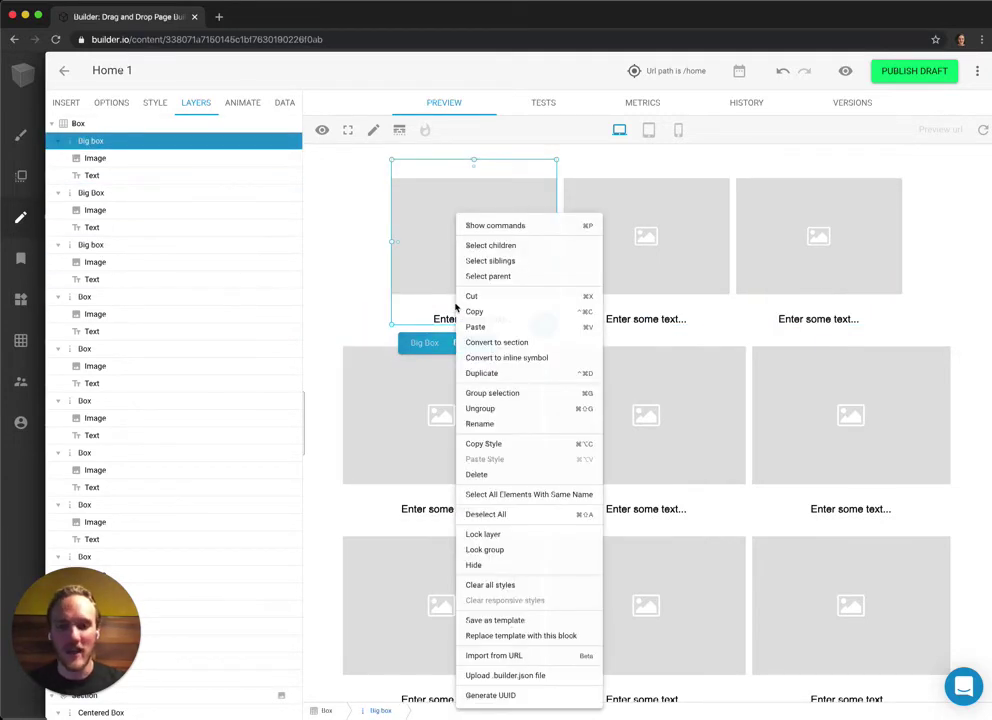
{"action": "left_click", "coordinate": [513, 496]}
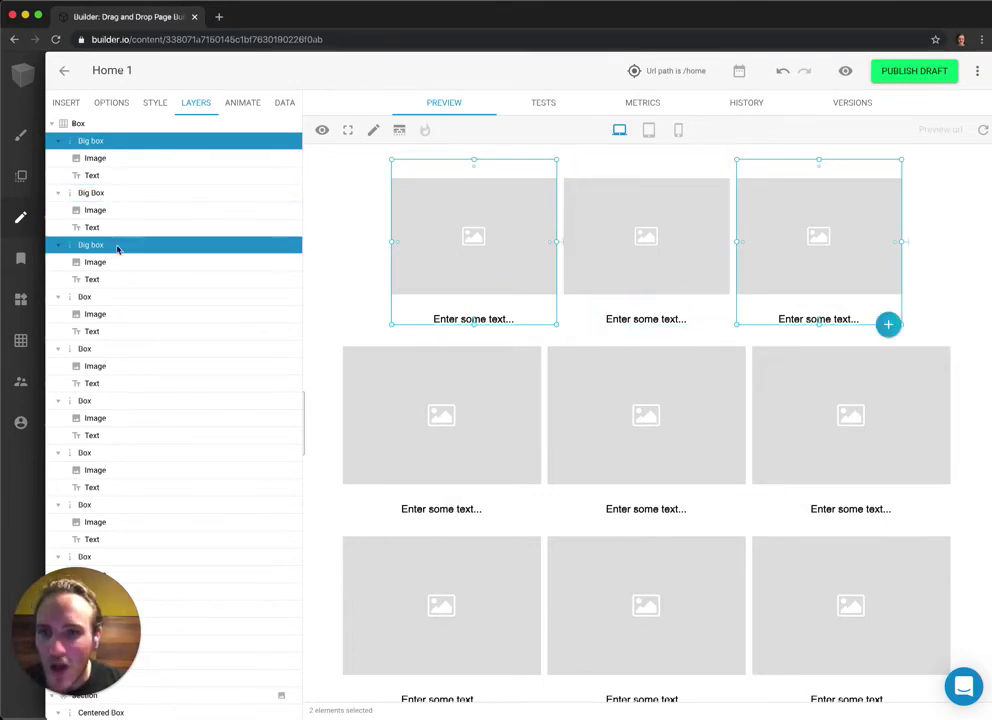
{"action": "double_click", "coordinate": [106, 193]}
{"action": "key", "text": "BackSpace"}
{"action": "key", "text": "BackSpace"}
{"action": "key", "text": "BackSpace"}
{"action": "type", "text": "box"}
{"action": "key", "text": "Return"}
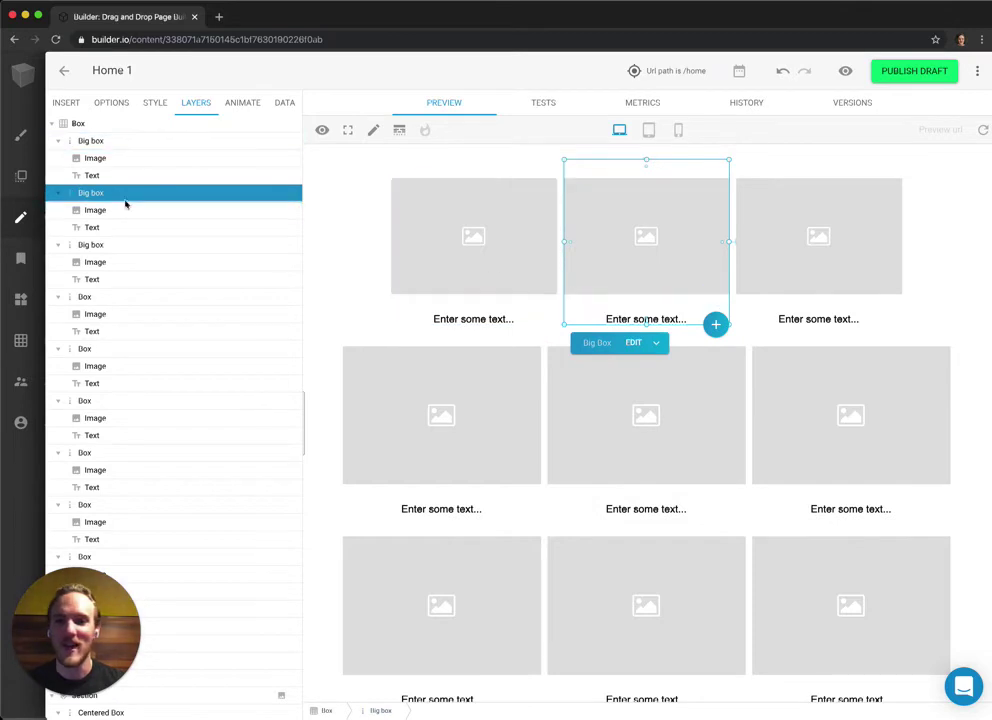
Step: Select all elements with the second Big box's name and assign them the CSS class my-box
{"action": "right_click", "coordinate": [134, 197]}
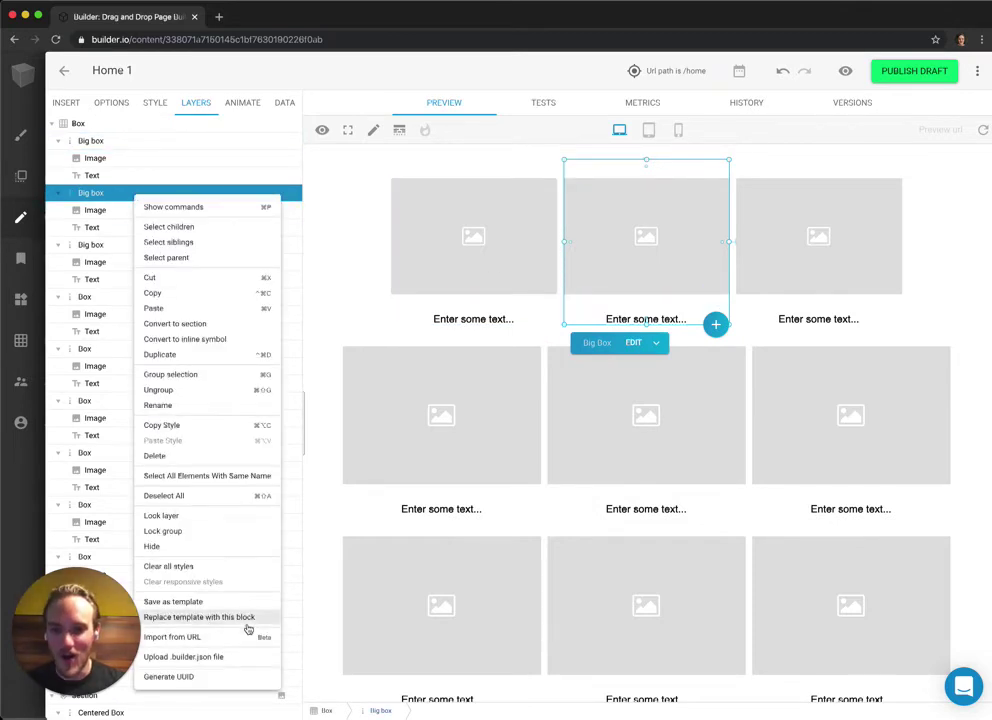
{"action": "left_click", "coordinate": [210, 476]}
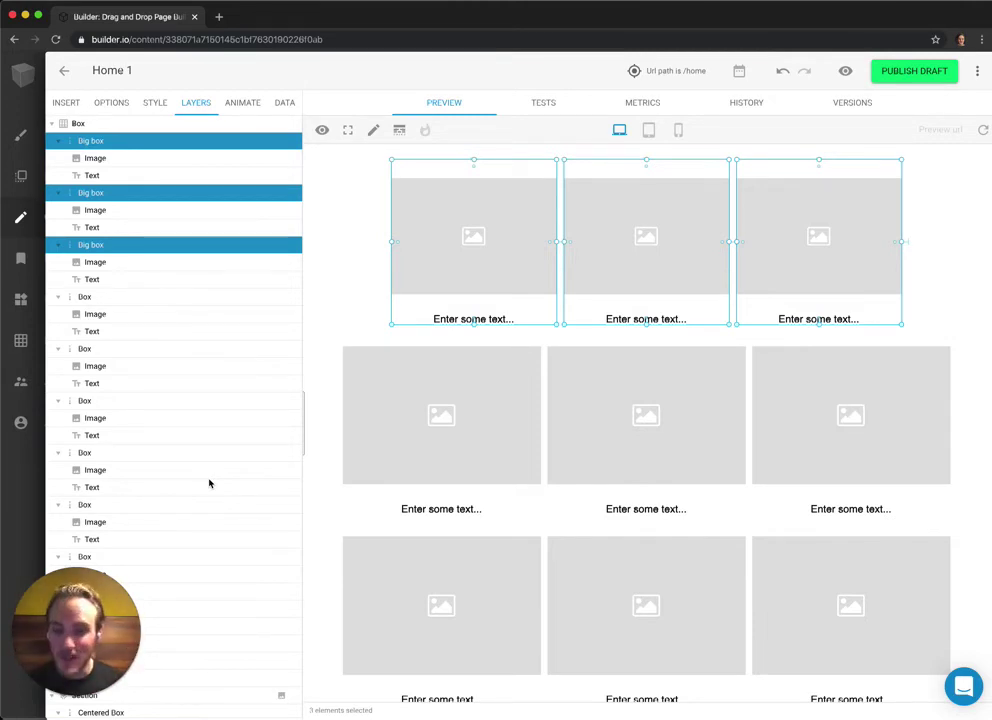
{"action": "left_click", "coordinate": [155, 102]}
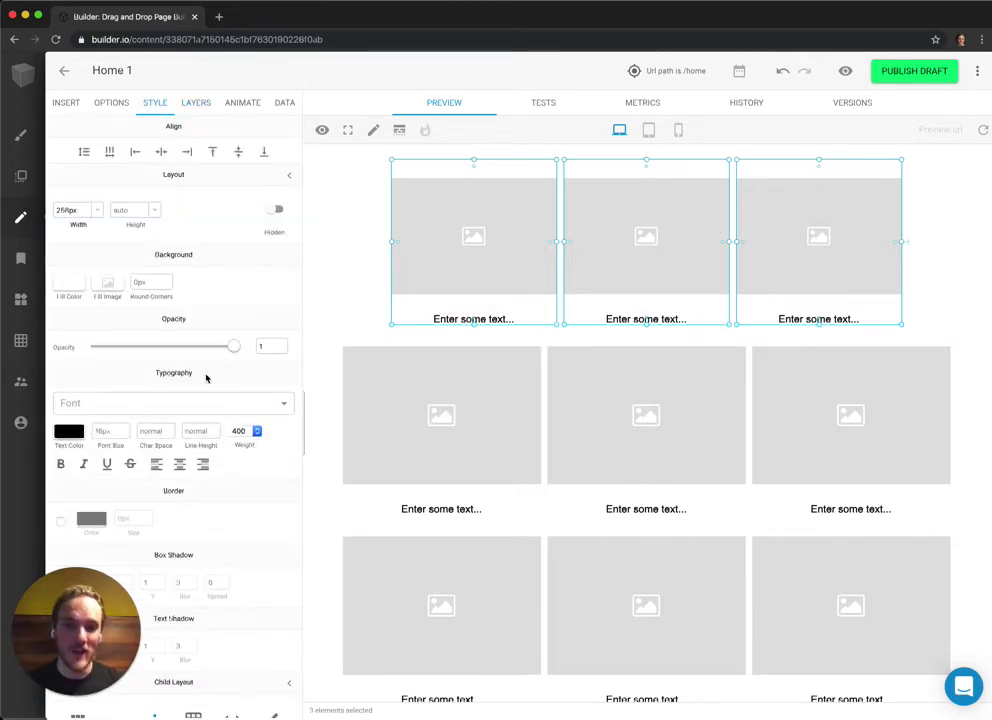
{"action": "scroll", "coordinate": [206, 378], "scroll_direction": "down", "scroll_amount": 5}
{"action": "left_click", "coordinate": [88, 597]}
{"action": "left_click_drag", "start_coordinate": [88, 597], "coordinate": [356, 256]}
{"action": "left_click", "coordinate": [112, 598]}
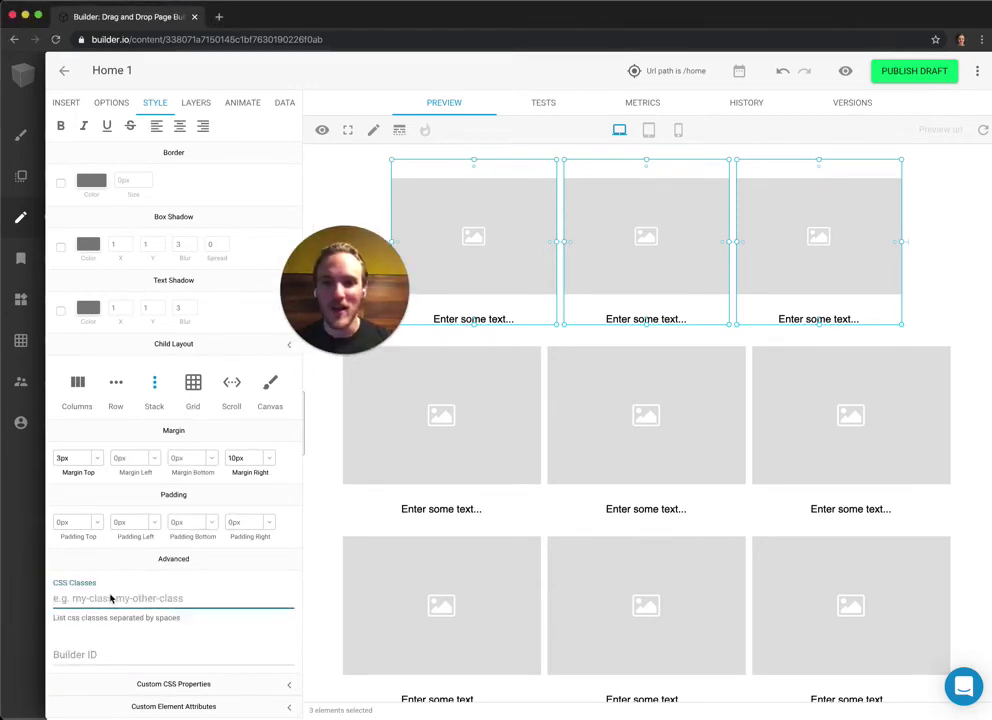
{"action": "type", "text": "my-box"}
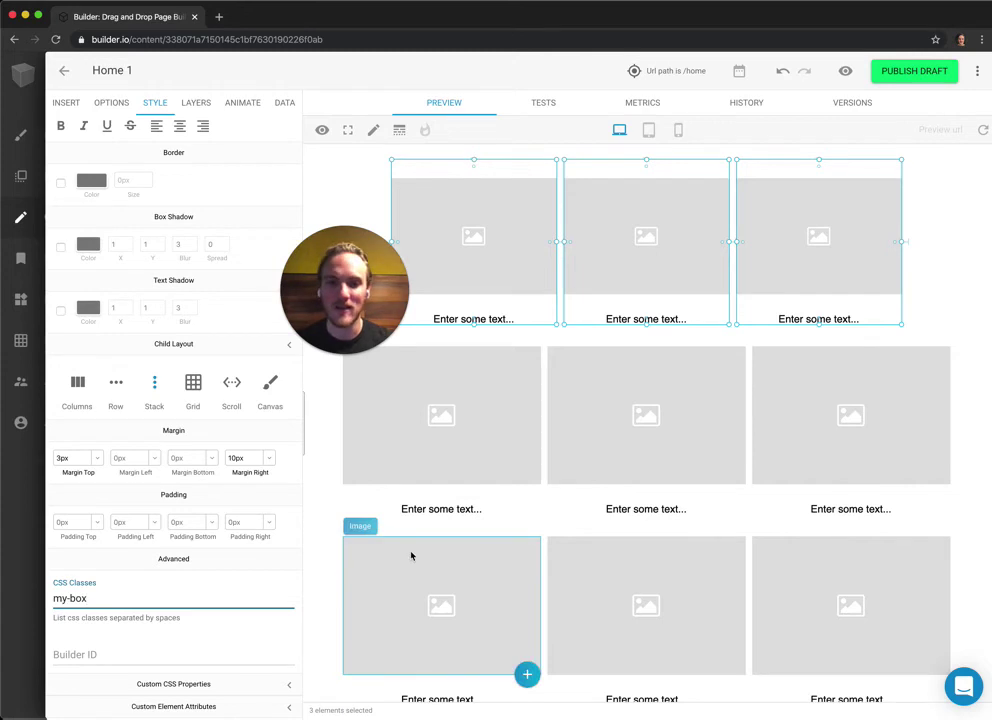
Step: Clear the multi-selection and select all elements that share the first Big box's CSS class
{"action": "left_click", "coordinate": [410, 553]}
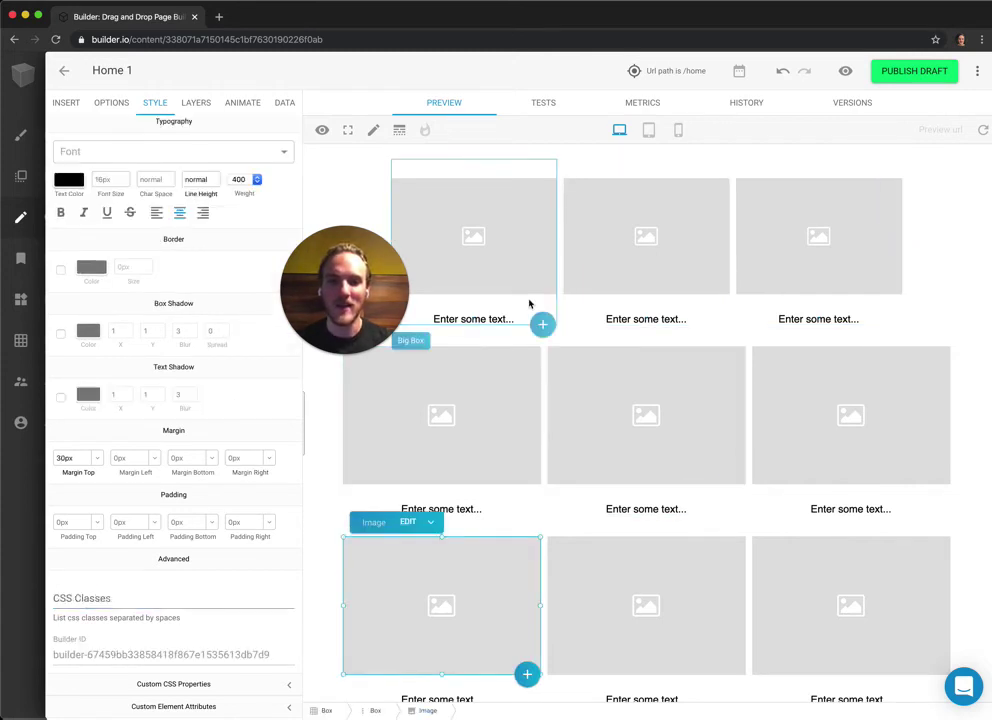
{"action": "right_click", "coordinate": [530, 303]}
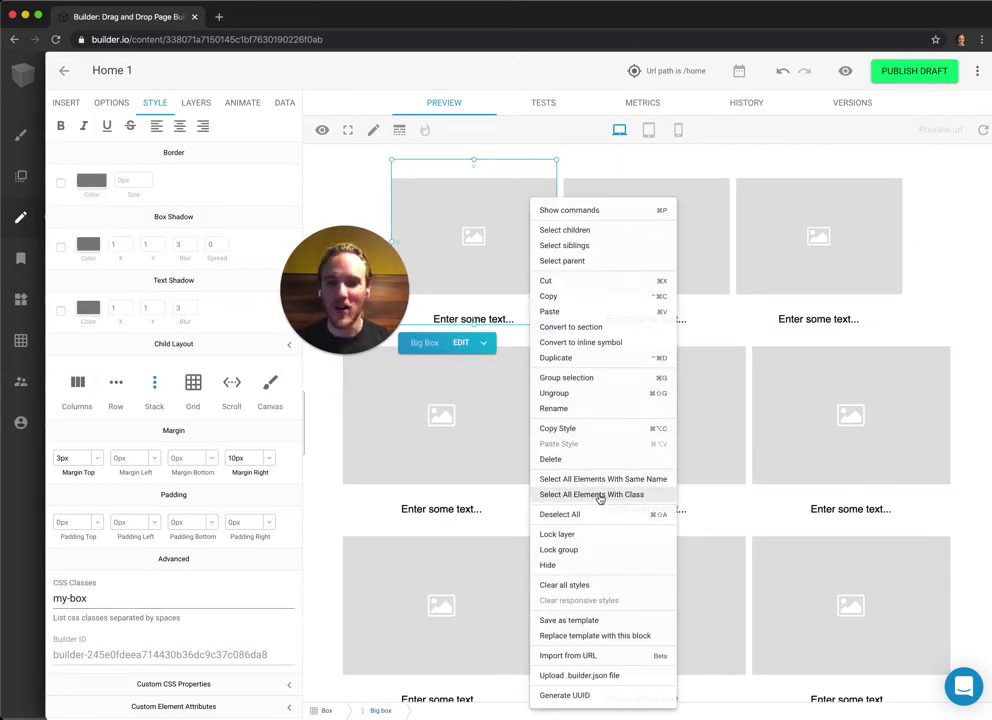
{"action": "left_click", "coordinate": [599, 495]}
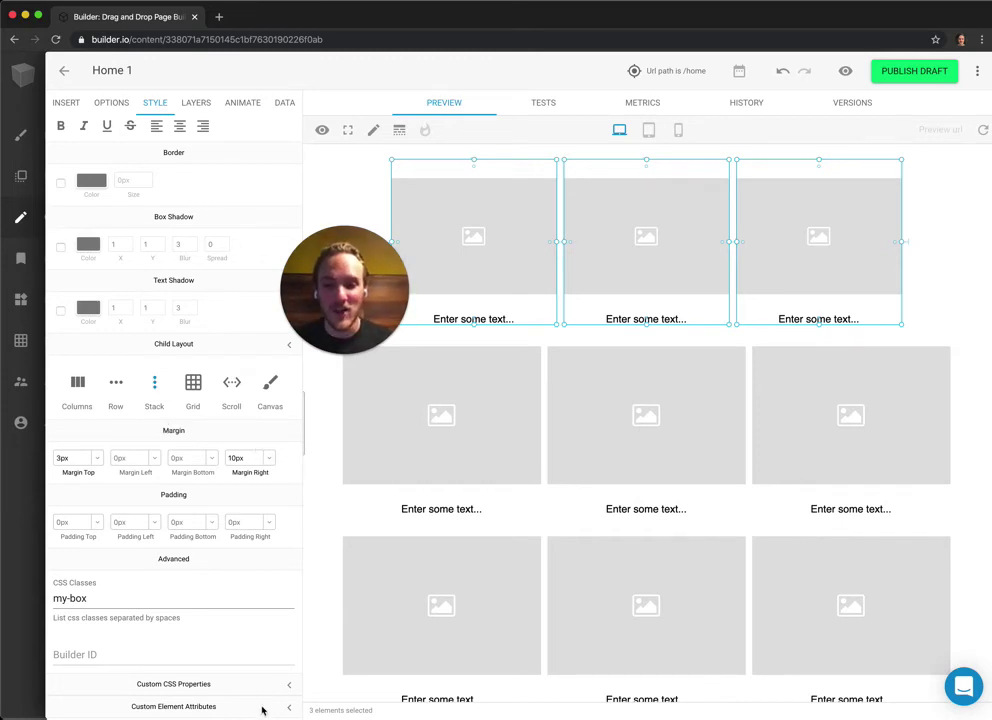
Step: Set the Box sizing custom CSS property of the three selected boxes to content-box
{"action": "left_click", "coordinate": [284, 684]}
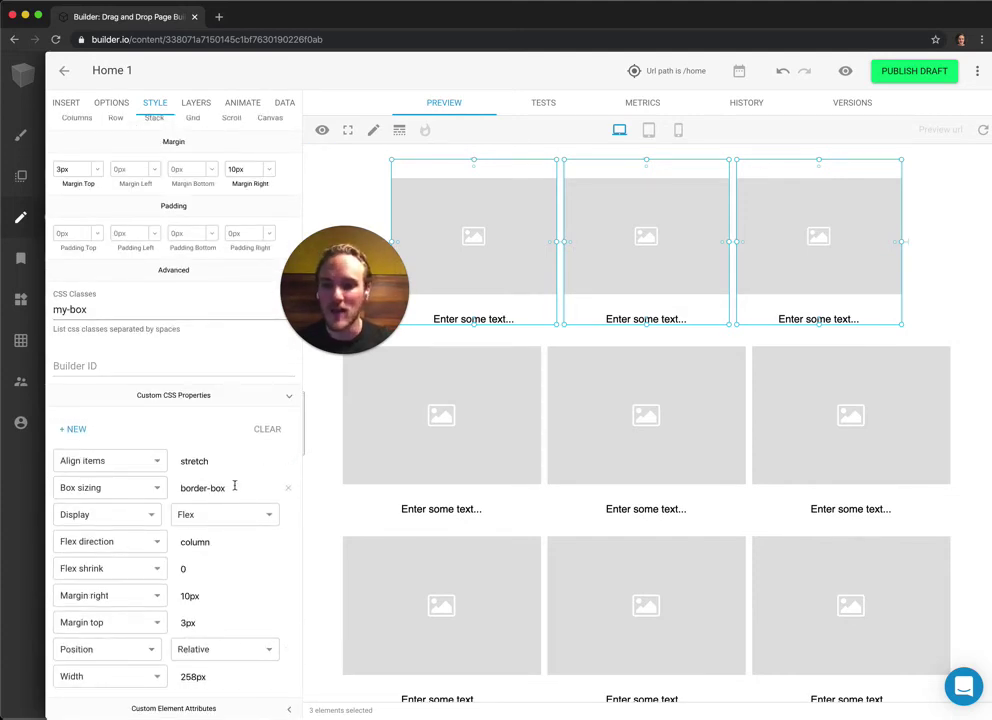
{"action": "key", "text": "super+a"}
{"action": "type", "text": "content-box"}
{"action": "key", "text": "super+a"}
{"action": "type", "text": "conten"}
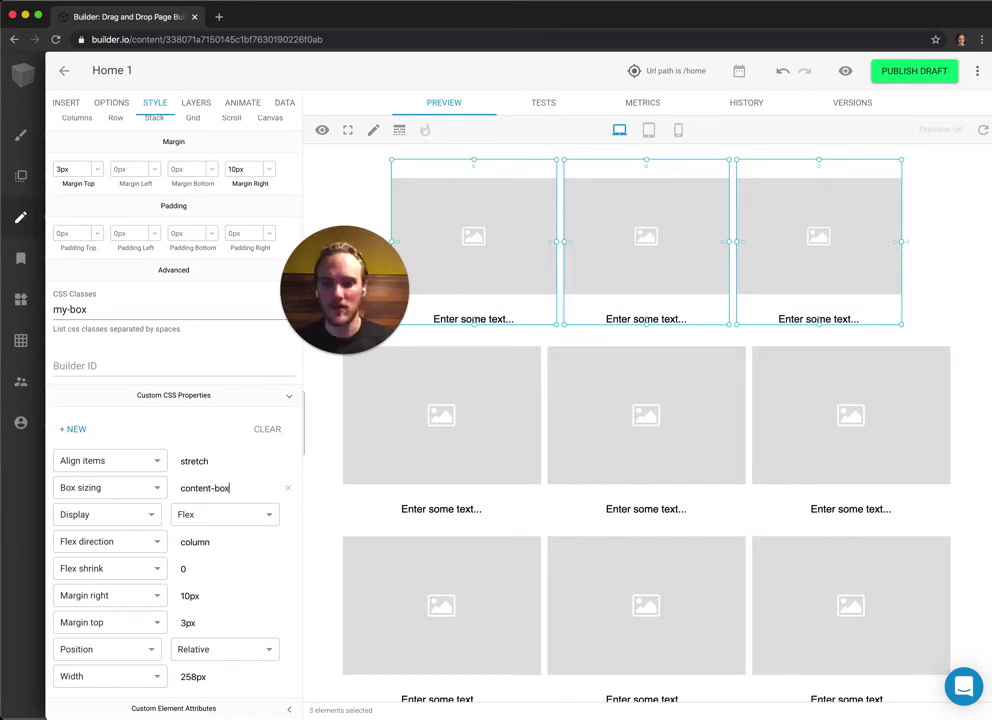
{"action": "left_click", "coordinate": [289, 396]}
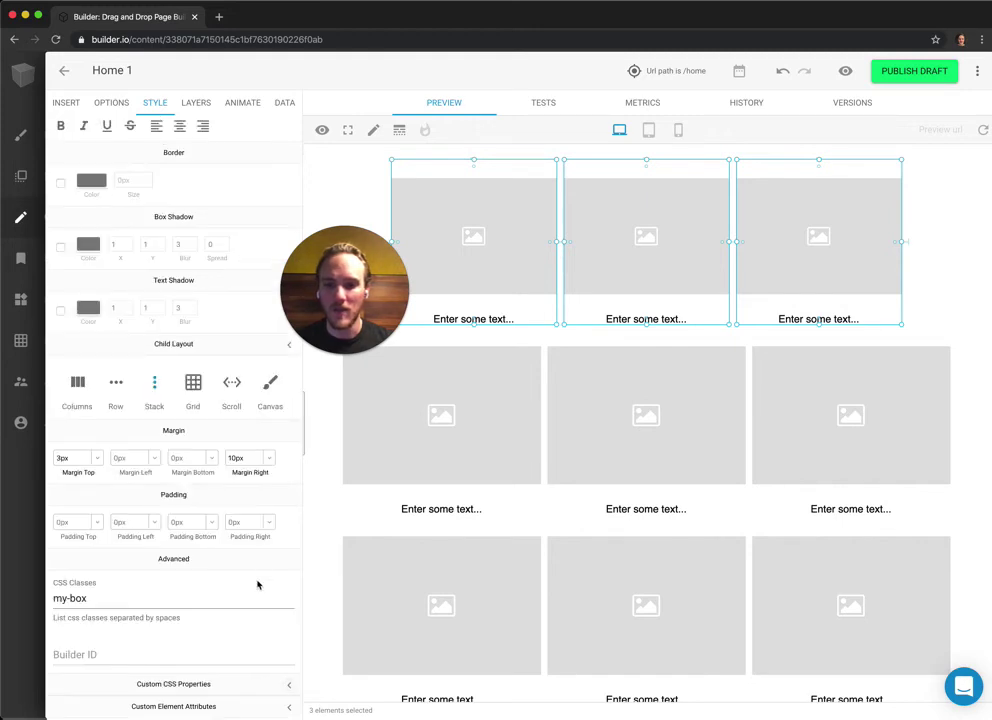
Step: View the custom element attributes of the three boxes and of the outer grid box
{"action": "left_click", "coordinate": [287, 706]}
{"action": "scroll", "coordinate": [240, 700], "scroll_direction": "down", "scroll_amount": 1}
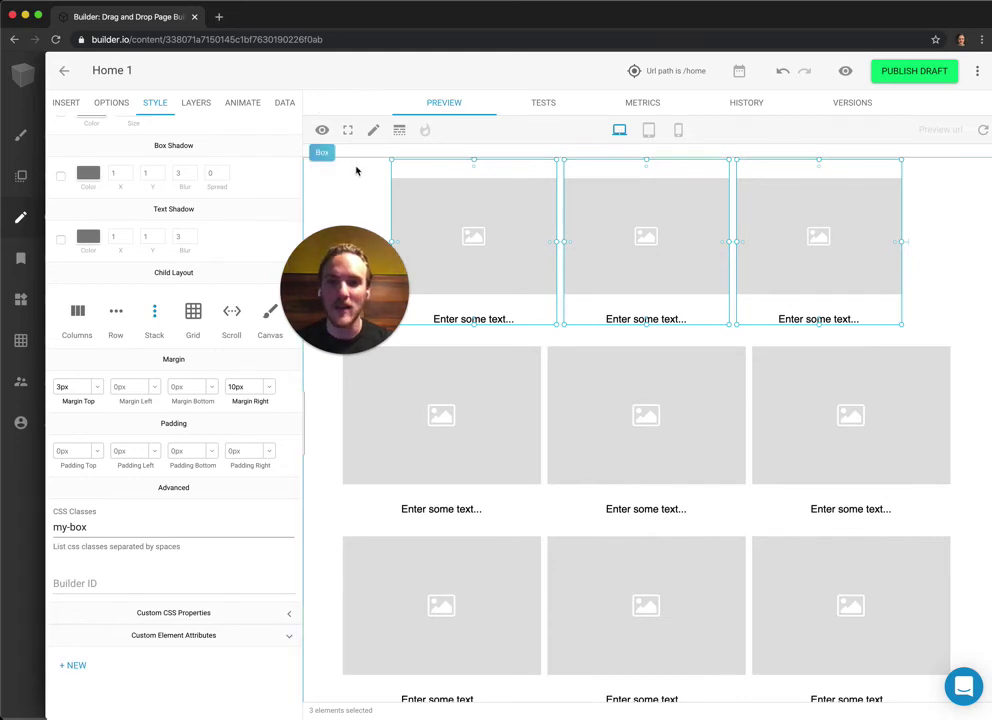
{"action": "left_click", "coordinate": [414, 173]}
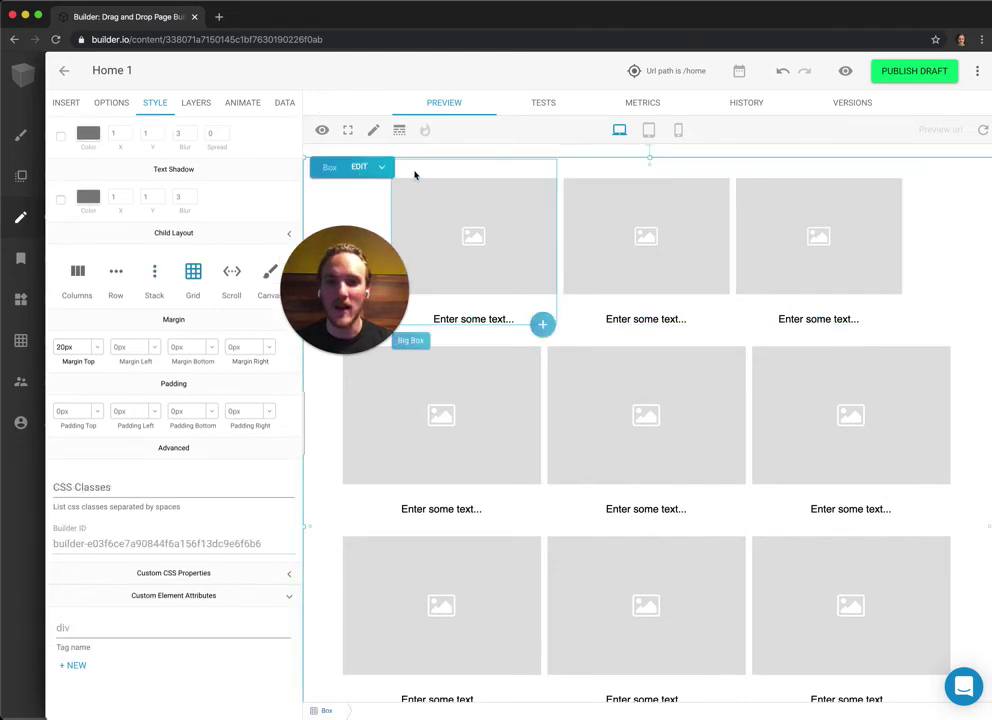
Step: Write a custom CSS rule giving .my-class display: none, delete it and close the code editor
{"action": "left_click", "coordinate": [284, 102]}
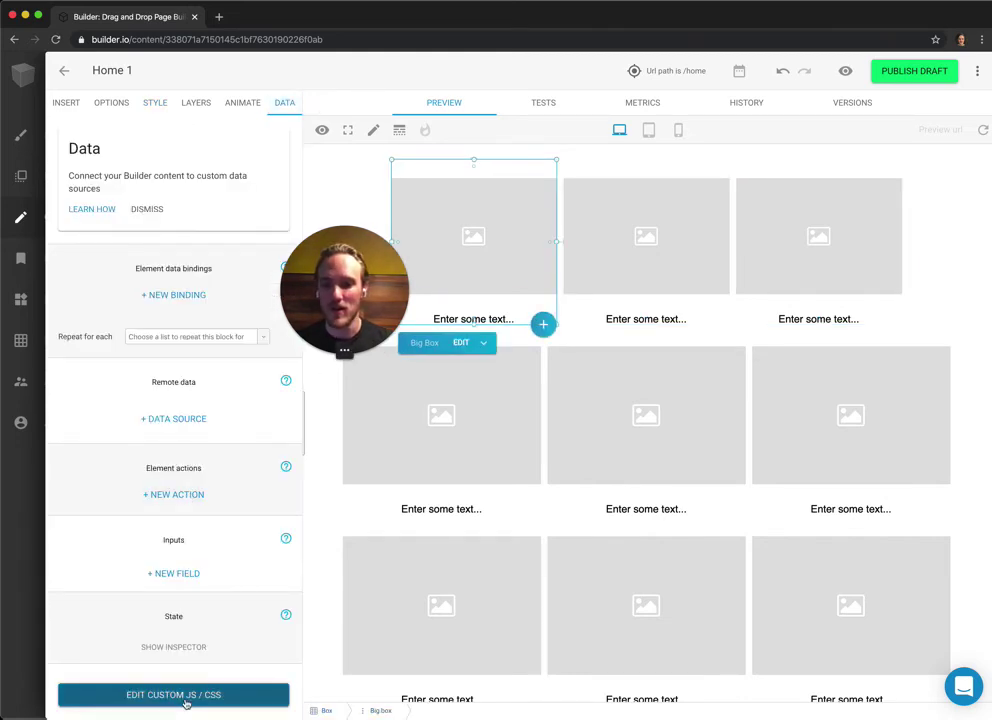
{"action": "left_click", "coordinate": [184, 695]}
{"action": "left_click_drag", "start_coordinate": [234, 257], "coordinate": [244, 237]}
{"action": "left_click", "coordinate": [691, 159]}
{"action": "left_click", "coordinate": [436, 176]}
{"action": "key", "text": "Return"}
{"action": "type", "text": ".my-class {"}
{"action": "key", "text": "Return"}
{"action": "type", "text": "display: none;"}
{"action": "key", "text": "super+a"}
{"action": "key", "text": "BackSpace"}
{"action": "left_click", "coordinate": [450, 67]}
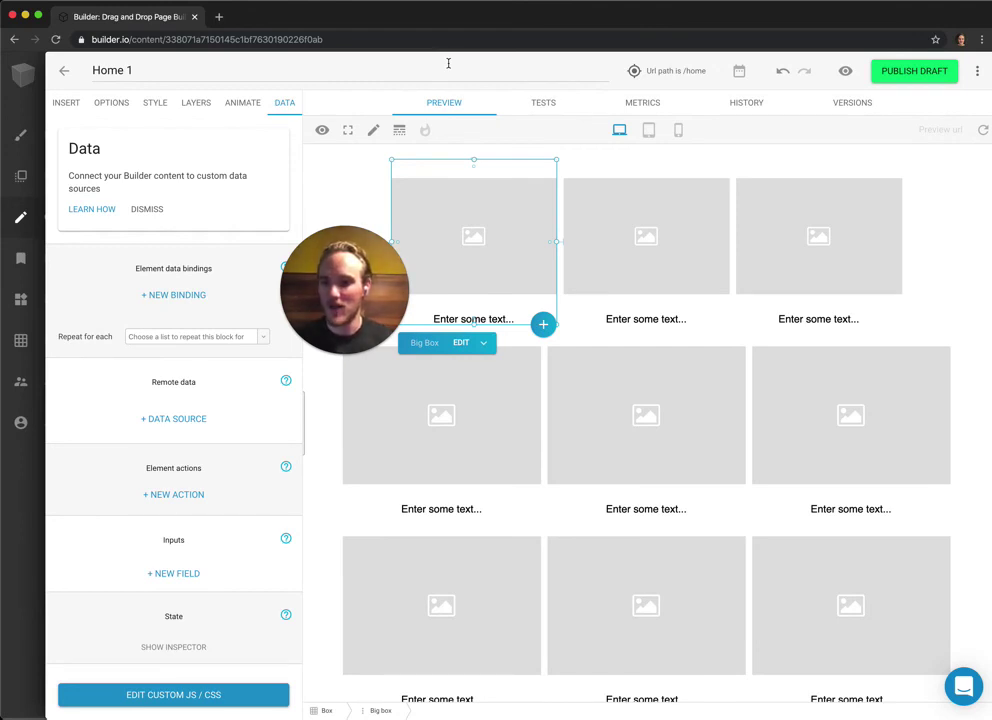
Step: Review the animation, layer, option, style and insert settings available with the first Big box selected
{"action": "left_click", "coordinate": [354, 283]}
{"action": "left_click_drag", "start_coordinate": [354, 283], "coordinate": [929, 635]}
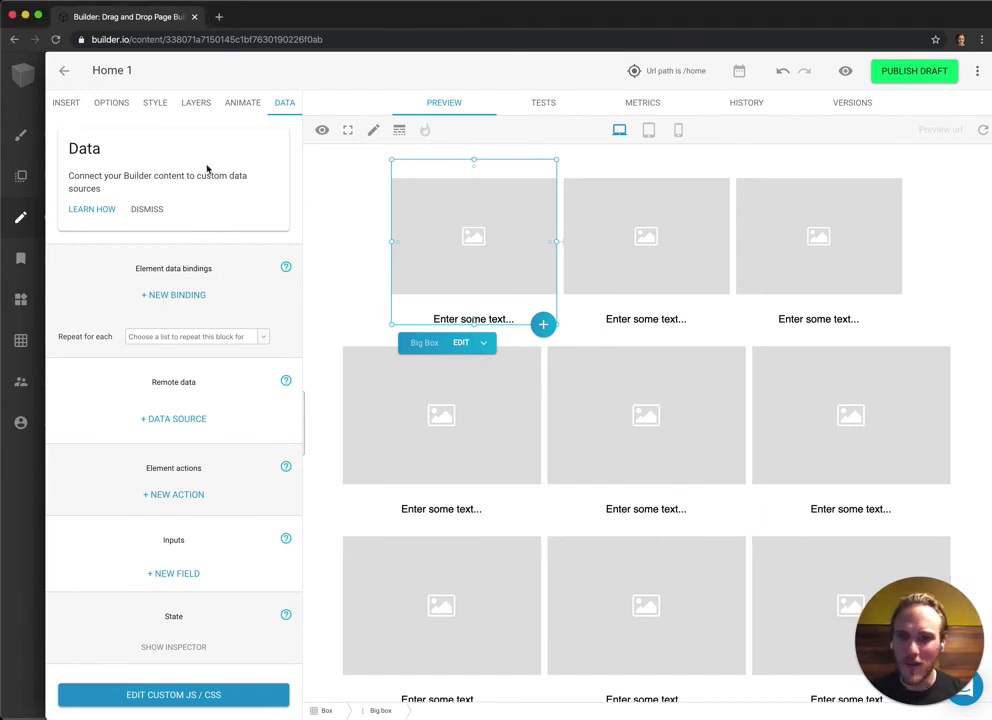
{"action": "left_click", "coordinate": [231, 105]}
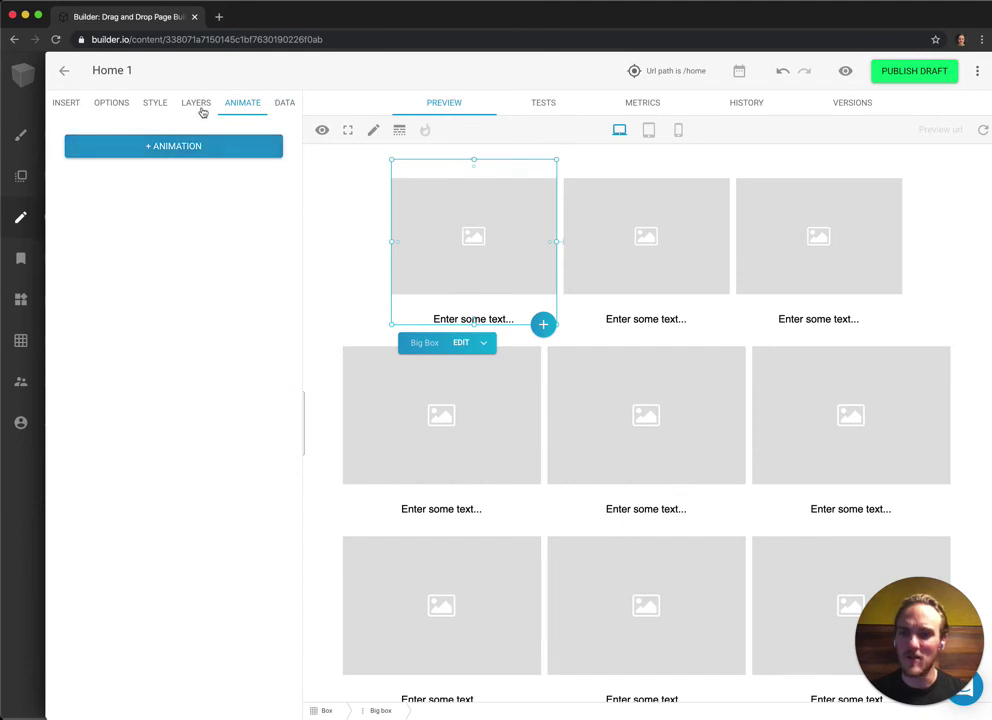
{"action": "left_click", "coordinate": [202, 110]}
{"action": "left_click", "coordinate": [124, 107]}
{"action": "left_click", "coordinate": [147, 110]}
{"action": "left_click", "coordinate": [61, 106]}
{"action": "left_click", "coordinate": [100, 107]}
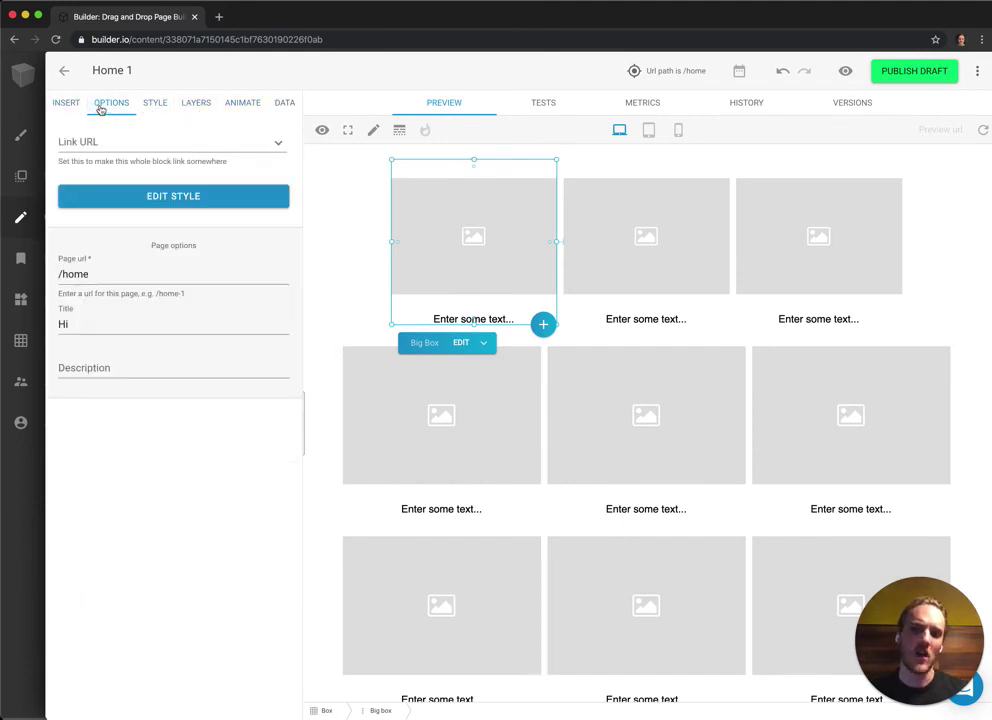
{"action": "left_click", "coordinate": [70, 103]}
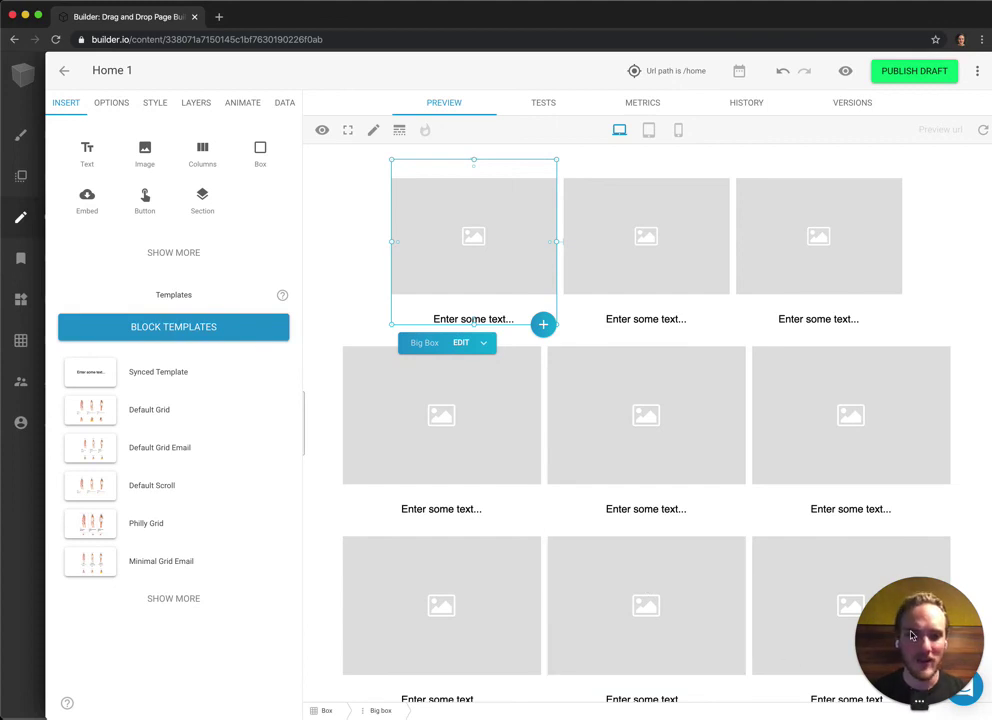
Step: Open the support chat for questions and feedback, and close it again
{"action": "left_click_drag", "start_coordinate": [848, 646], "coordinate": [259, 663]}
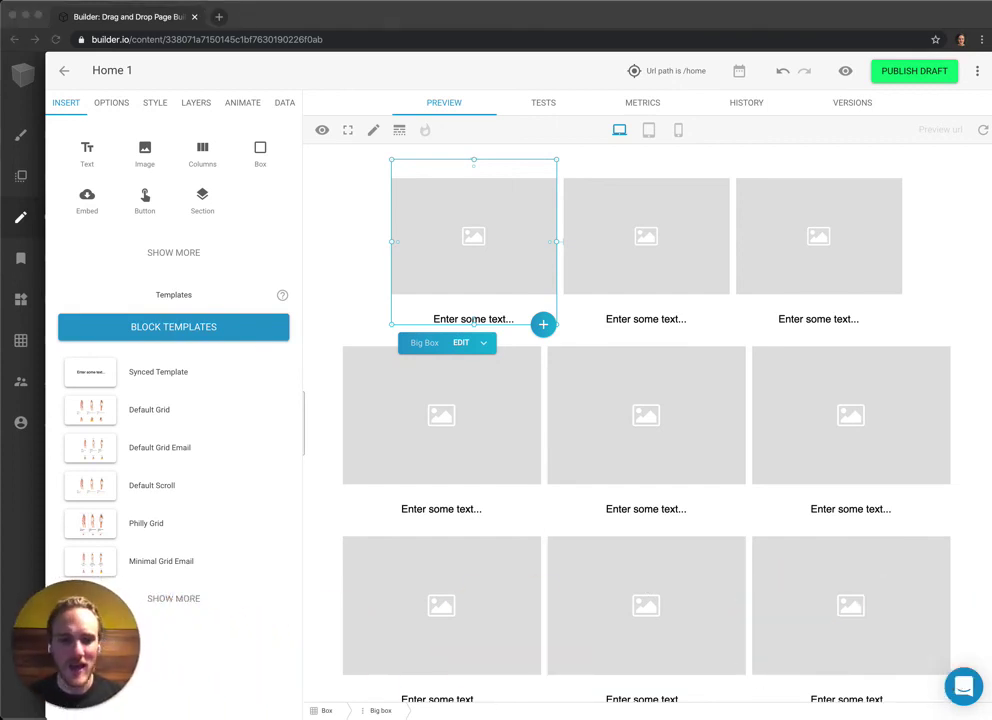
{"action": "left_click", "coordinate": [962, 688]}
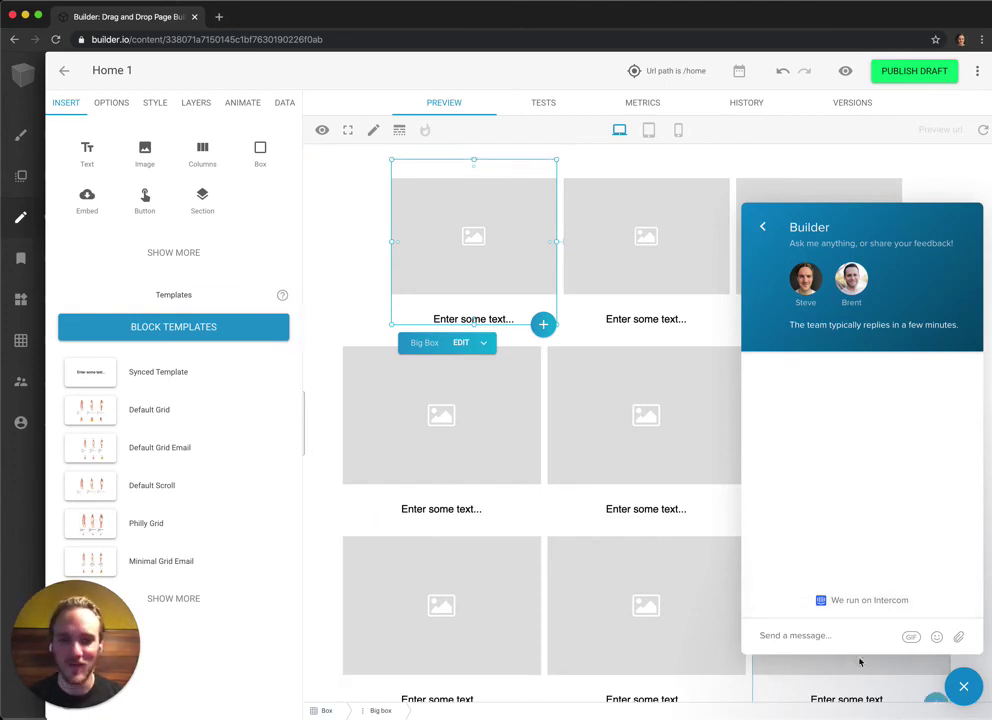
{"action": "left_click", "coordinate": [963, 686]}
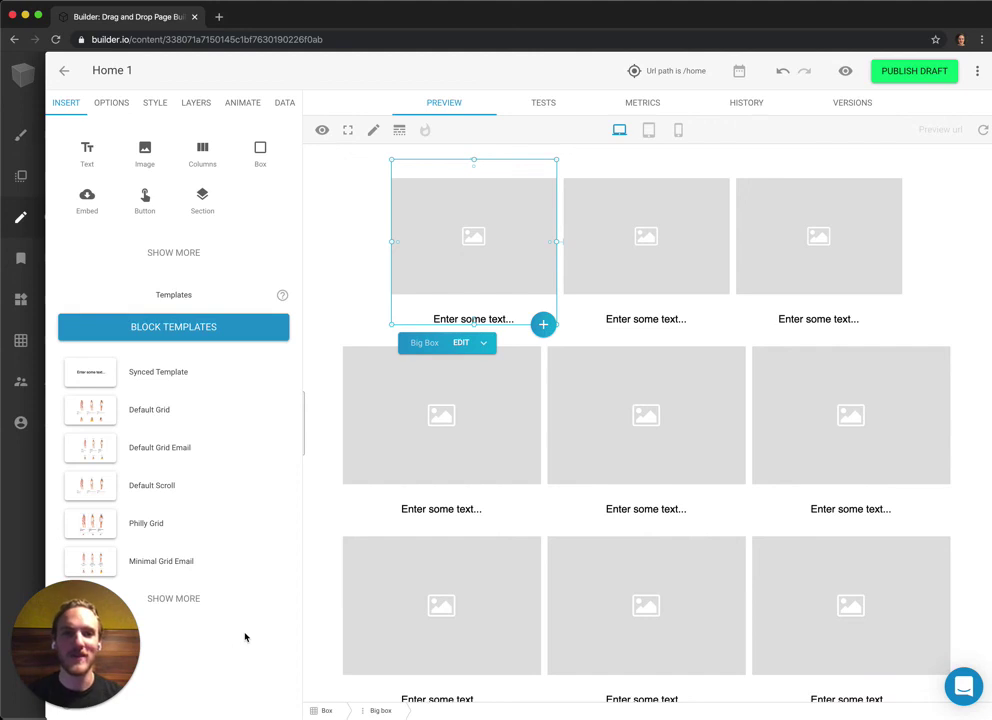